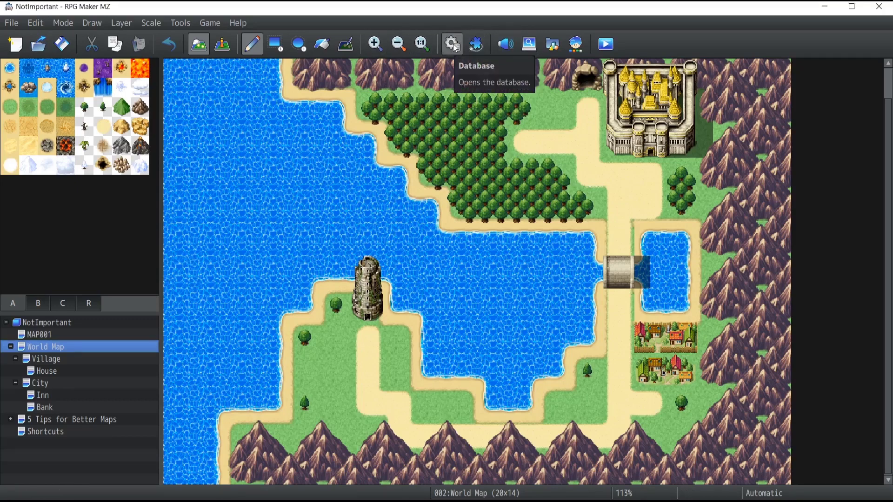
- Open the Resource Manager and look through the project's image and audio resource folders
{"action": "left_click", "coordinate": [552, 45]}
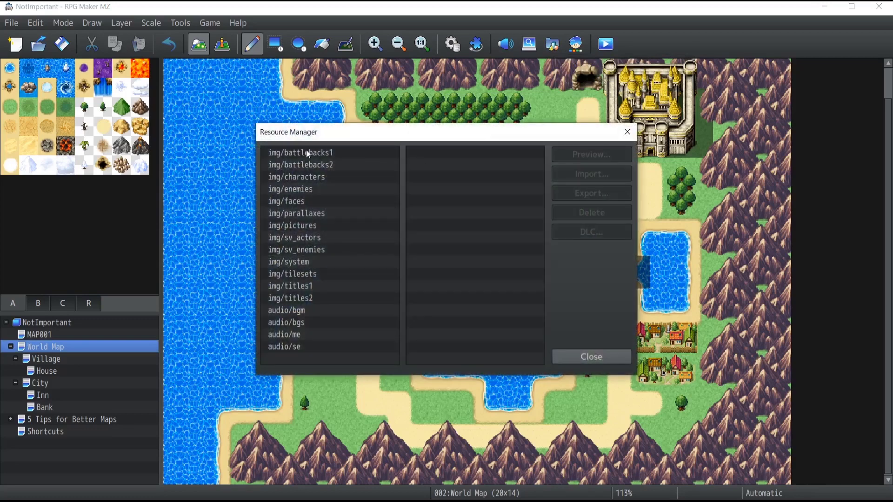
{"action": "left_click", "coordinate": [309, 153]}
{"action": "left_click_drag", "start_coordinate": [310, 154], "coordinate": [327, 289]}
{"action": "key", "text": "Down"}
{"action": "key", "text": "Down"}
{"action": "key", "text": "Down"}
{"action": "key", "text": "Down"}
{"action": "key", "text": "Down"}
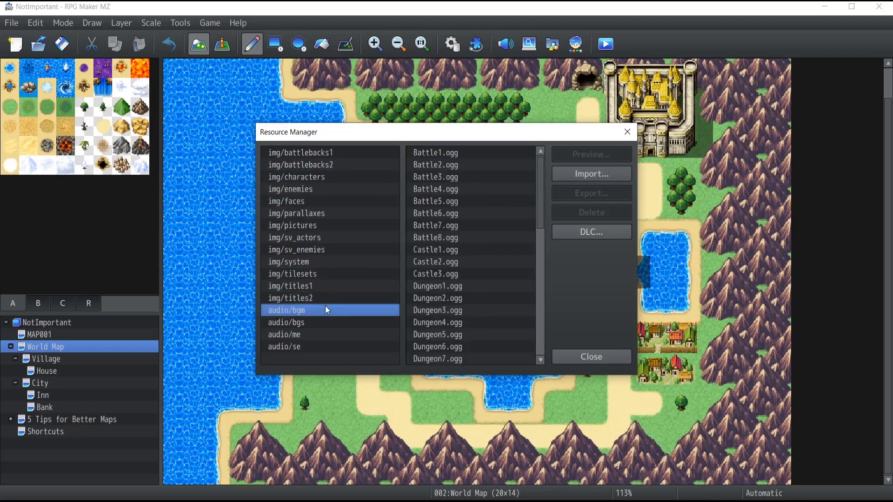
{"action": "key", "text": "Up"}
{"action": "key", "text": "Up"}
{"action": "key", "text": "Up"}
{"action": "key", "text": "Up"}
{"action": "key", "text": "Up"}
{"action": "key", "text": "Up"}
{"action": "key", "text": "Up"}
{"action": "key", "text": "Up"}
{"action": "key", "text": "Up"}
{"action": "key", "text": "Up"}
{"action": "key", "text": "Up"}
{"action": "key", "text": "Up"}
{"action": "key", "text": "Up"}
{"action": "key", "text": "Up"}
{"action": "key", "text": "Up"}
{"action": "key", "text": "Up"}
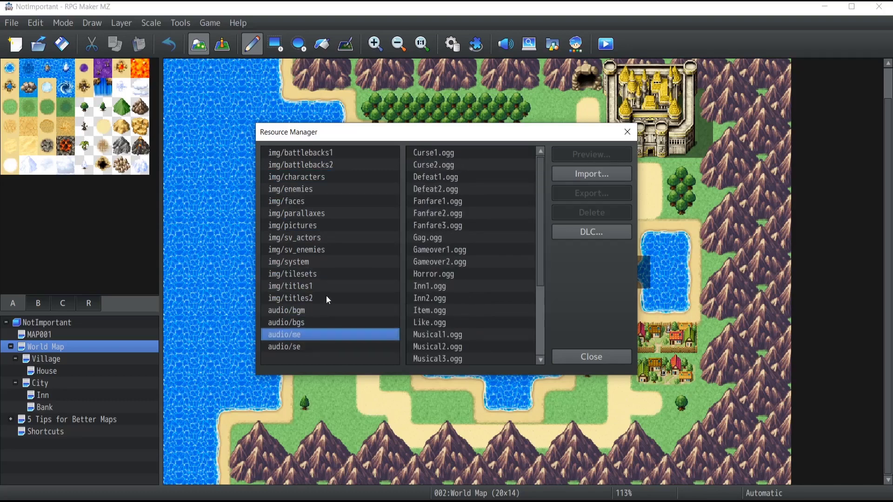
{"action": "key", "text": "Down"}
{"action": "key", "text": "Down"}
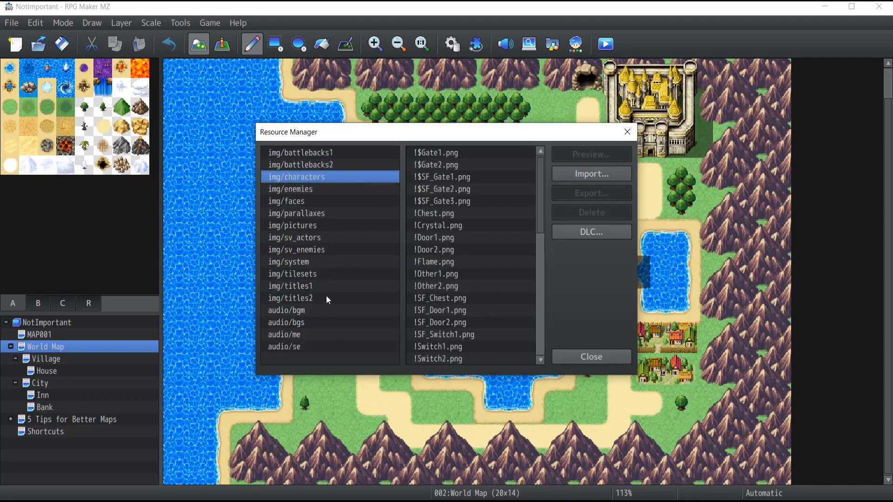
{"action": "key", "text": "Up"}
{"action": "key", "text": "Up"}
{"action": "key", "text": "Down"}
{"action": "key", "text": "Down"}
{"action": "key", "text": "Down"}
{"action": "key", "text": "Down"}
{"action": "key", "text": "Down"}
{"action": "key", "text": "Down"}
{"action": "key", "text": "Down"}
{"action": "key", "text": "Down"}
{"action": "key", "text": "Down"}
{"action": "key", "text": "Down"}
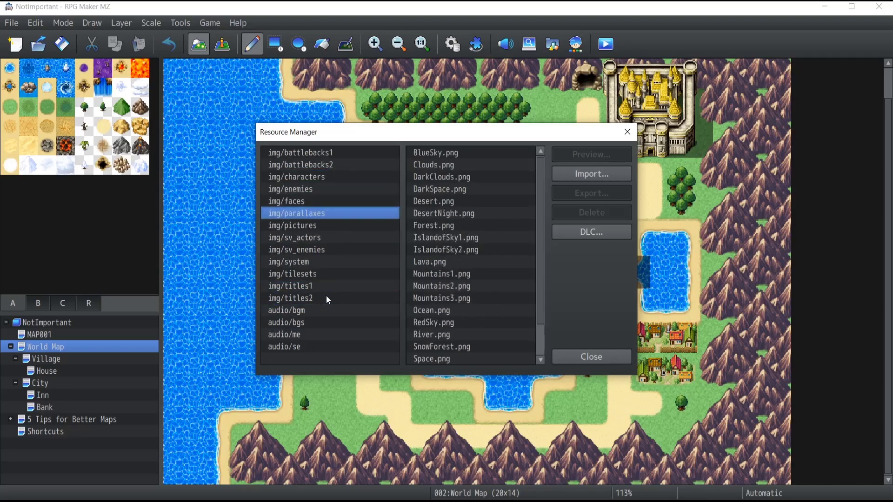
{"action": "key", "text": "Down"}
{"action": "key", "text": "Down"}
{"action": "key", "text": "Down"}
{"action": "key", "text": "Down"}
{"action": "key", "text": "Down"}
{"action": "key", "text": "Down"}
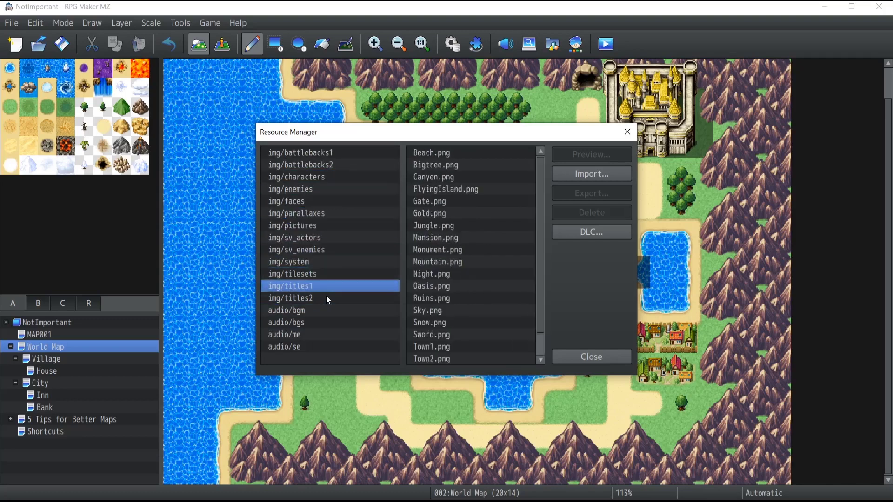
{"action": "key", "text": "Up"}
{"action": "key", "text": "Up"}
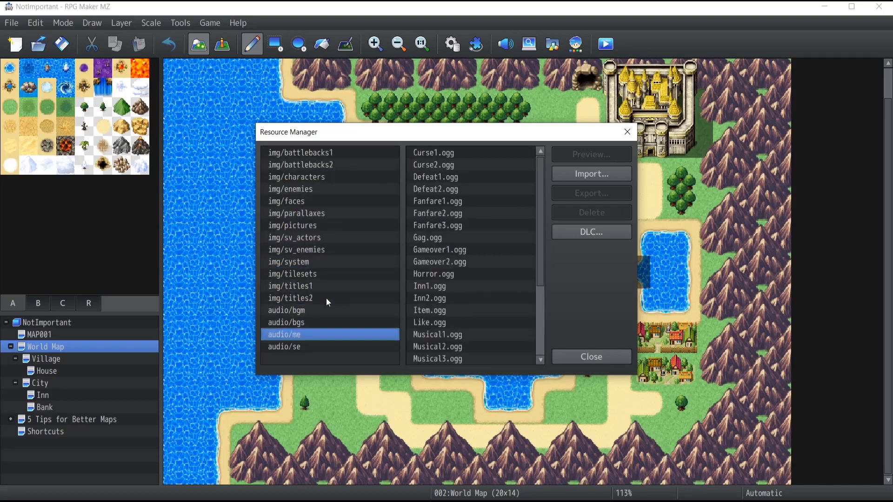
{"action": "key", "text": "Home"}
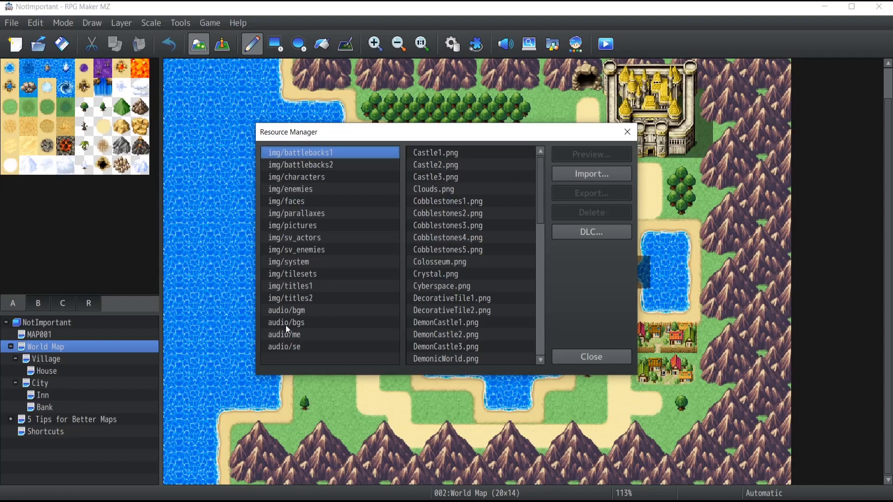
- Preview the Dungeon_A1.png image in the img/tilesets folder, and close the preview
{"action": "left_click", "coordinate": [296, 273]}
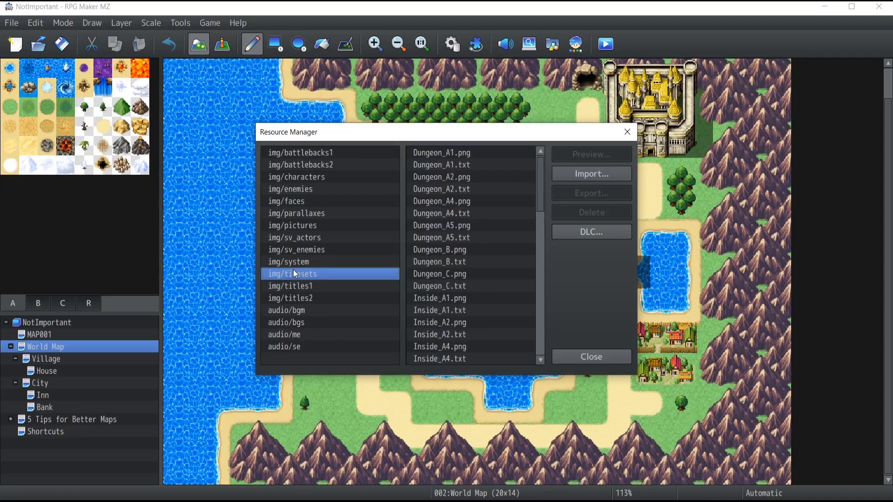
{"action": "left_click", "coordinate": [450, 152]}
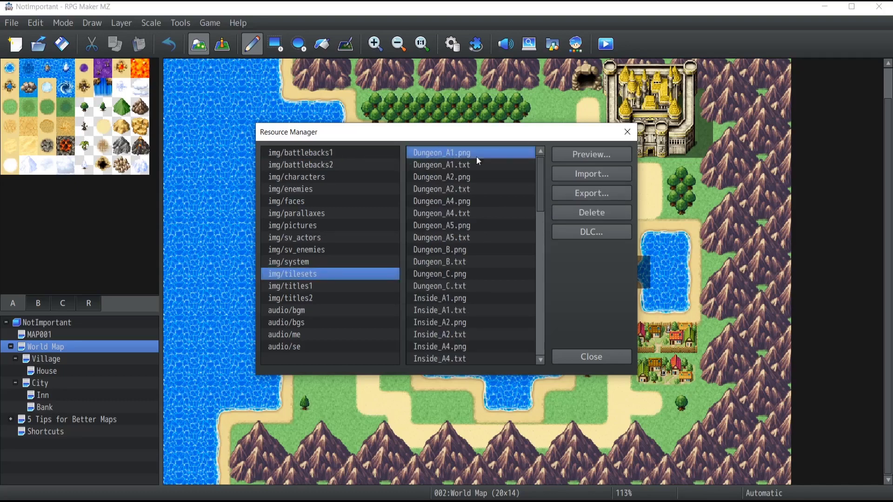
{"action": "left_click", "coordinate": [585, 156]}
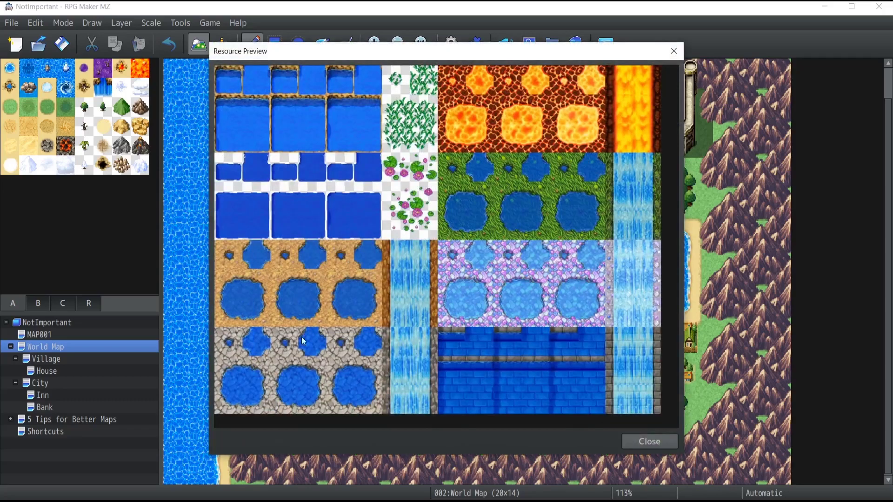
{"action": "left_click", "coordinate": [646, 443]}
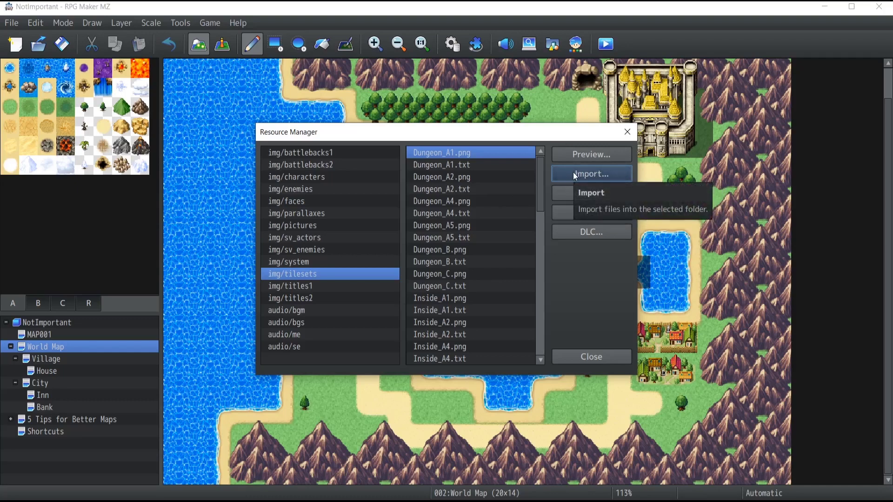
- Start an import into img/tilesets and browse to Desktop/RPGMakerStuff/15 April - Full Version/www/img/tilesets
{"action": "left_click", "coordinate": [291, 269]}
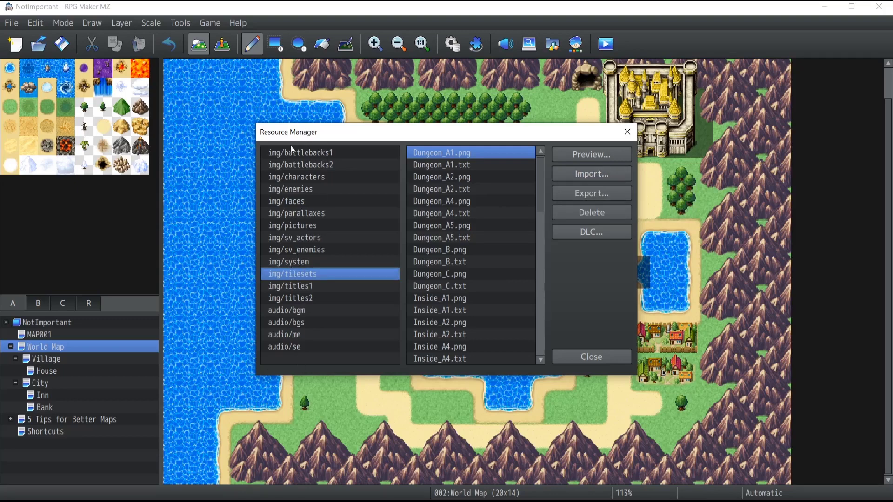
{"action": "left_click", "coordinate": [578, 175]}
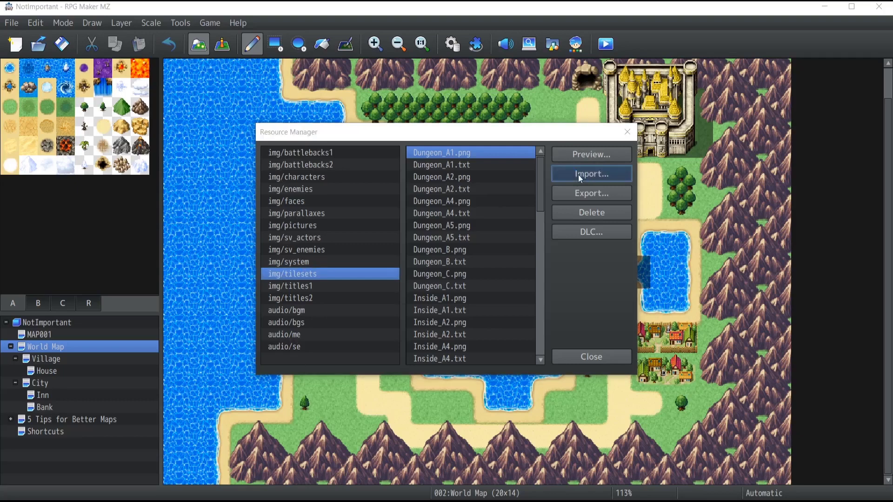
{"action": "left_click", "coordinate": [306, 282]}
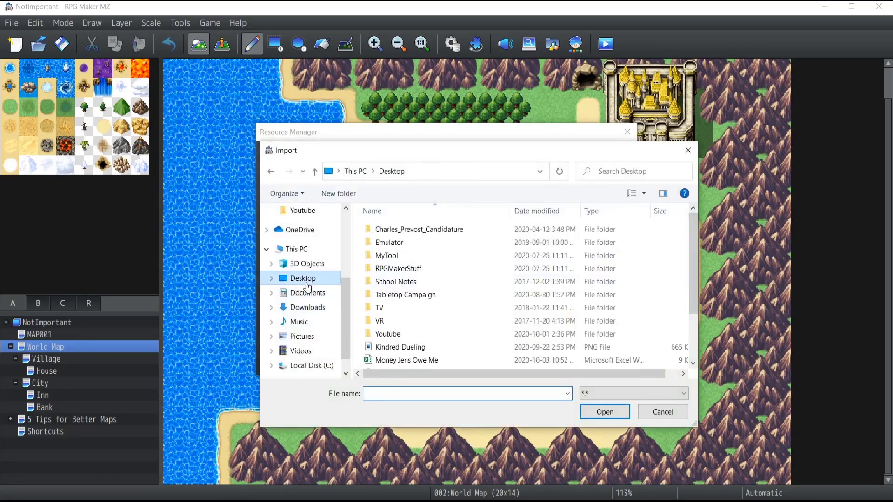
{"action": "double_click", "coordinate": [395, 268]}
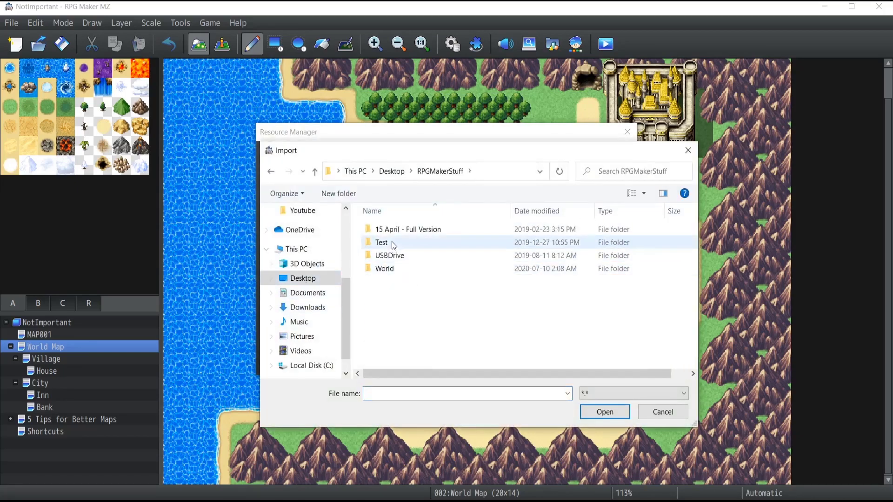
{"action": "double_click", "coordinate": [395, 229]}
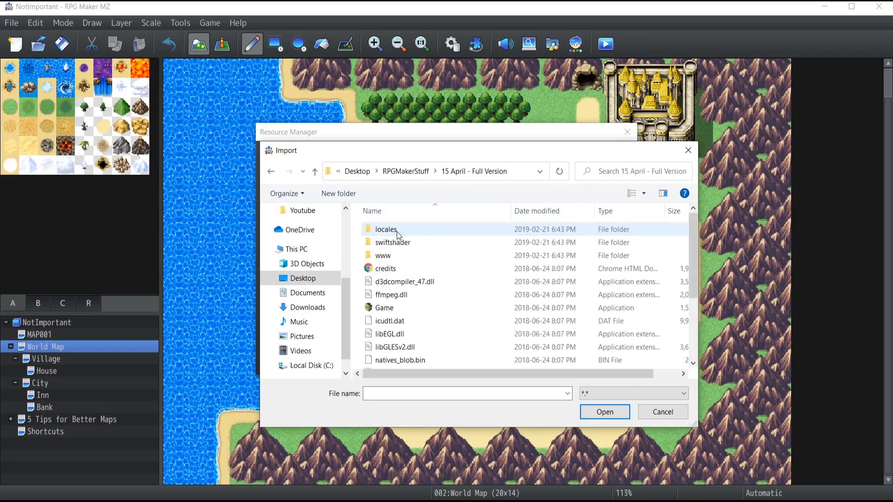
{"action": "double_click", "coordinate": [385, 255]}
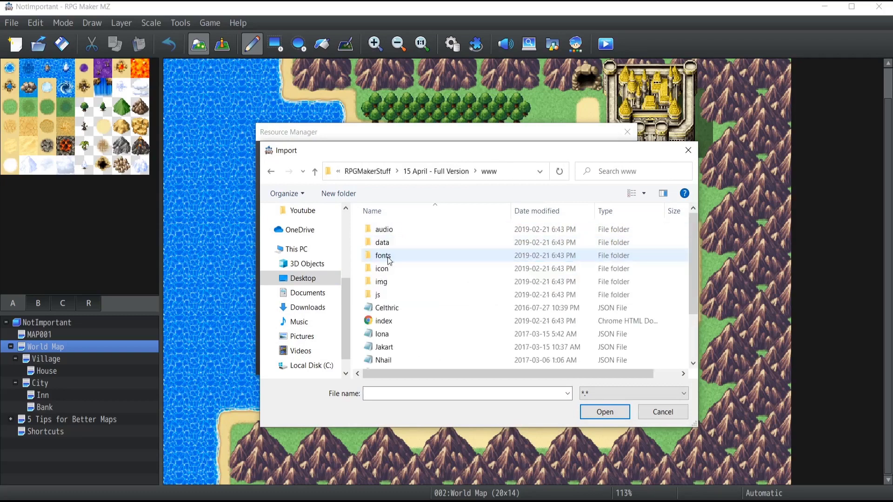
{"action": "double_click", "coordinate": [387, 280]}
{"action": "scroll", "coordinate": [393, 316], "scroll_direction": "down", "scroll_amount": 2}
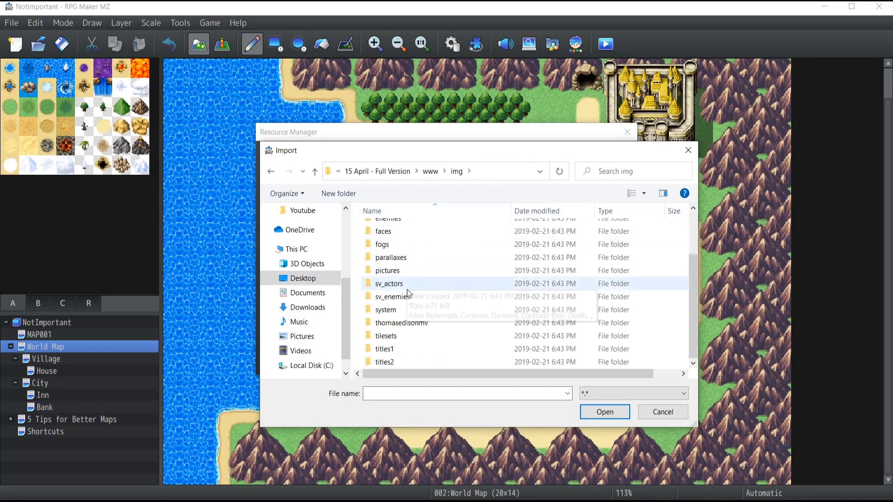
{"action": "double_click", "coordinate": [386, 336]}
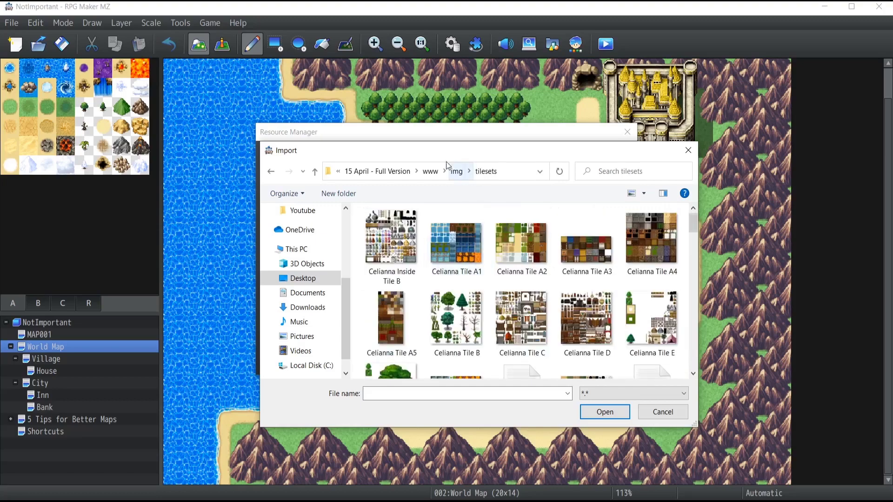
- Import the images Celianna Tile A1 through Celianna Tile A5 into the tilesets folder and close the Resource Manager
{"action": "left_click", "coordinate": [392, 246]}
{"action": "scroll", "coordinate": [646, 316], "scroll_direction": "down", "scroll_amount": 8}
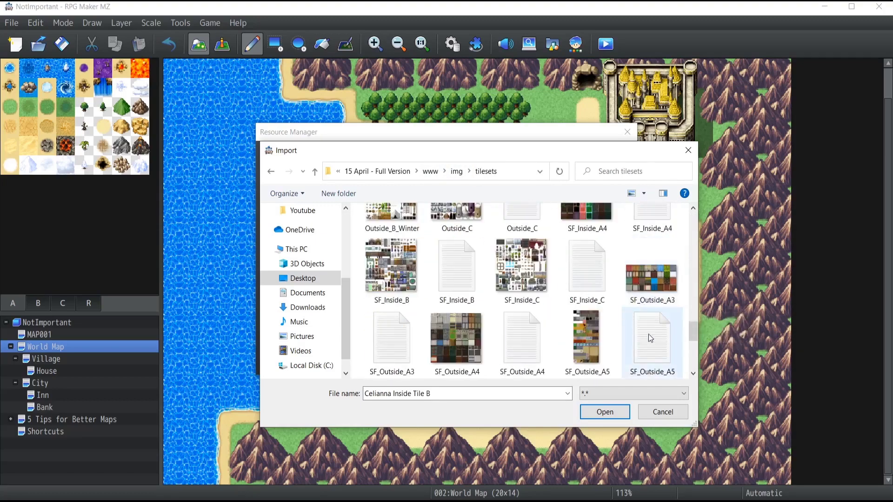
{"action": "scroll", "coordinate": [650, 339], "scroll_direction": "up", "scroll_amount": 8}
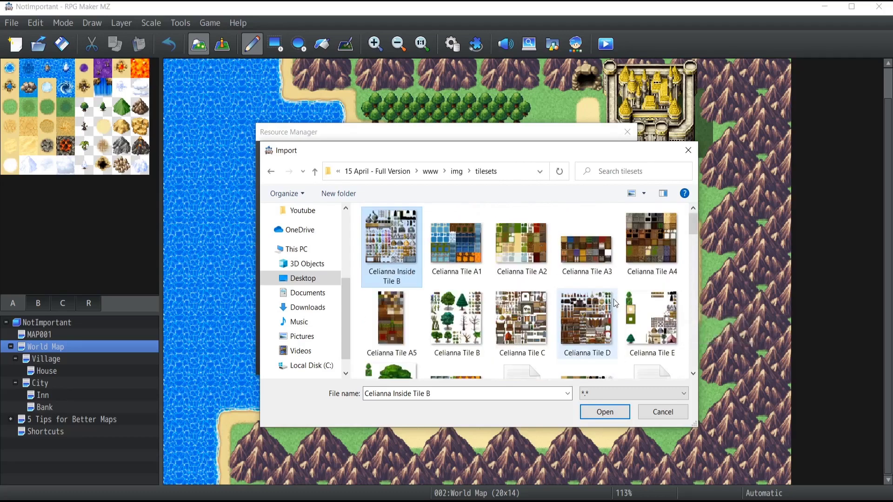
{"action": "left_click", "coordinate": [450, 255]}
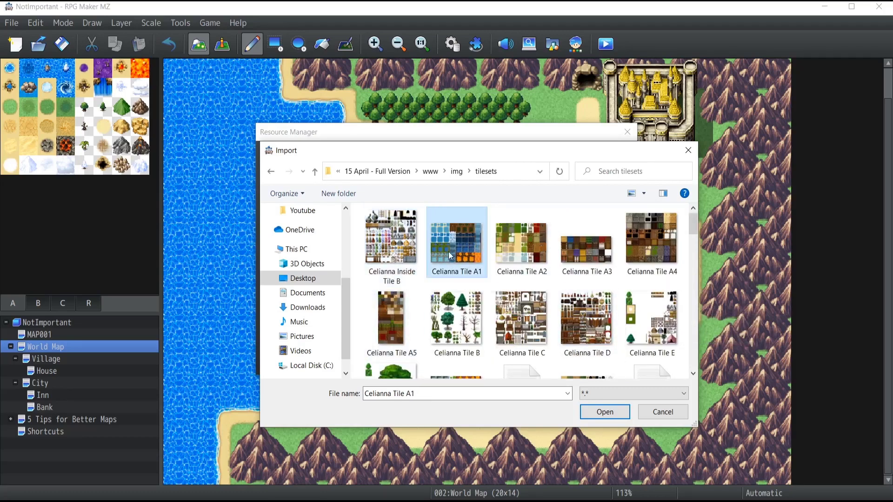
{"action": "left_click", "coordinate": [400, 323], "text": "shift"}
{"action": "left_click", "coordinate": [603, 412]}
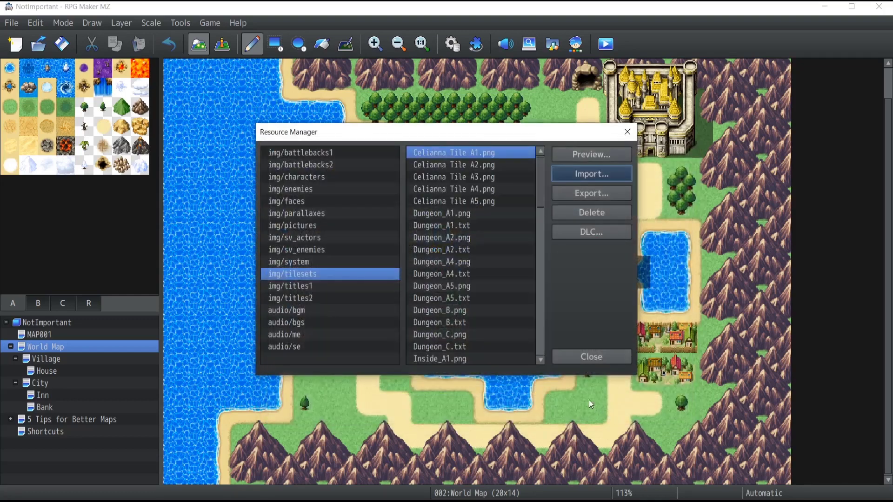
{"action": "left_click", "coordinate": [588, 355]}
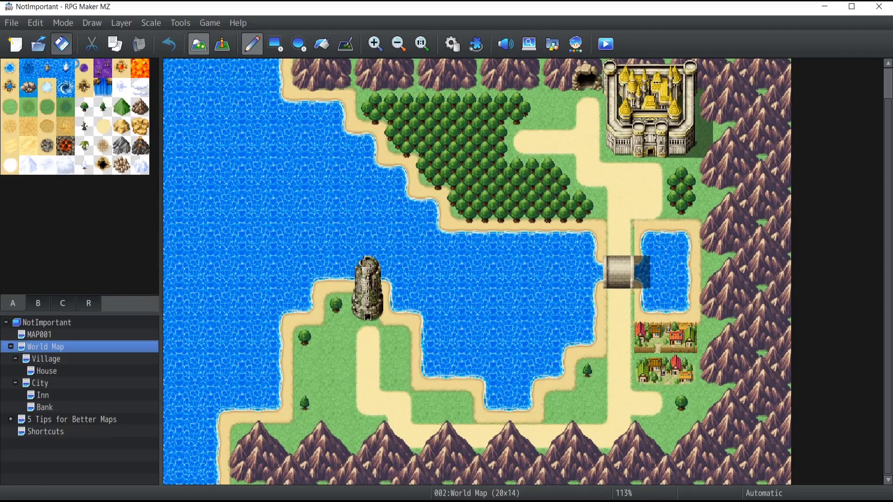
- Open the database's tileset settings and examine the existing tilesets from Overworld to SF Inside
{"action": "left_click", "coordinate": [452, 44]}
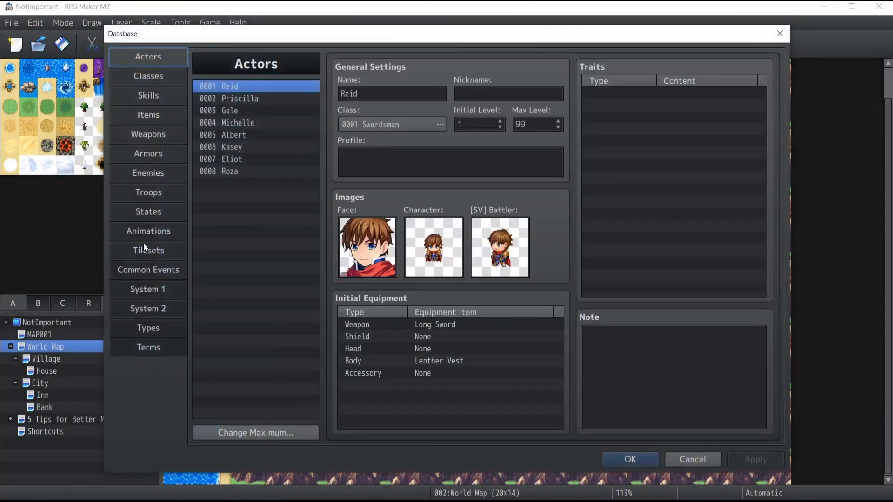
{"action": "left_click", "coordinate": [142, 251]}
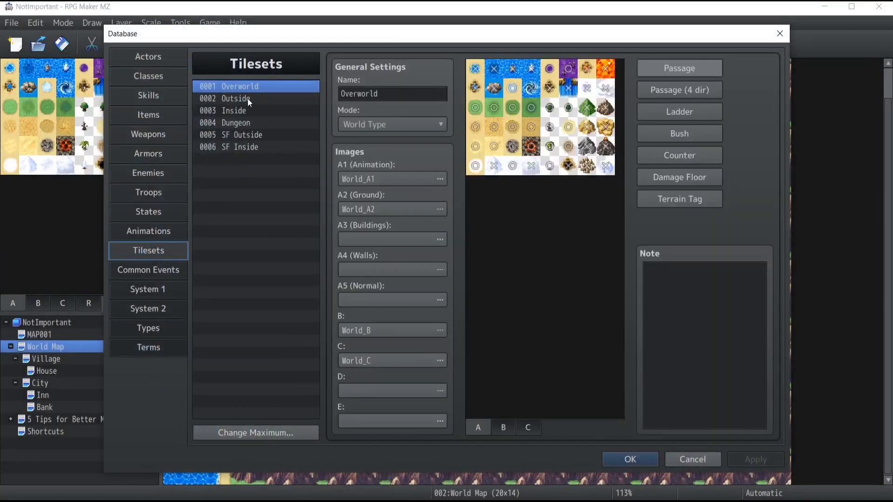
{"action": "left_click", "coordinate": [246, 97]}
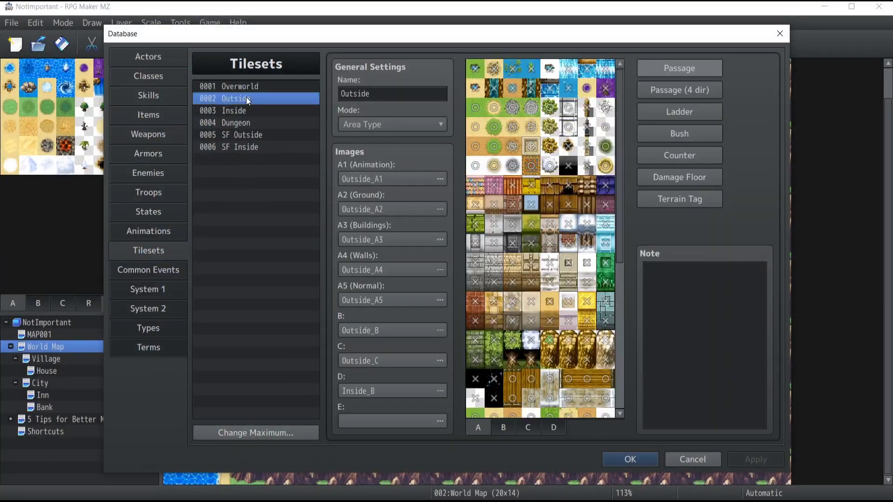
{"action": "key", "text": "Down"}
{"action": "key", "text": "Down"}
{"action": "key", "text": "Down"}
{"action": "key", "text": "Down"}
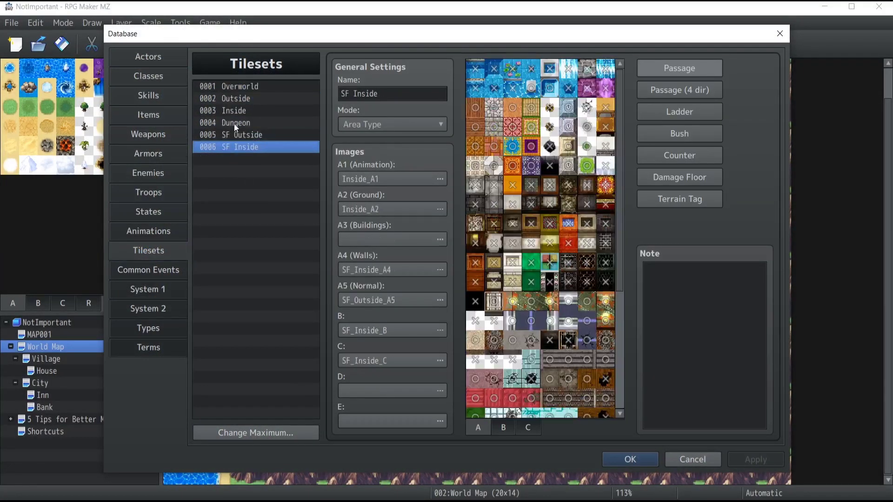
{"action": "key", "text": "Up"}
{"action": "key", "text": "Up"}
{"action": "key", "text": "Up"}
{"action": "key", "text": "Up"}
{"action": "key", "text": "Up"}
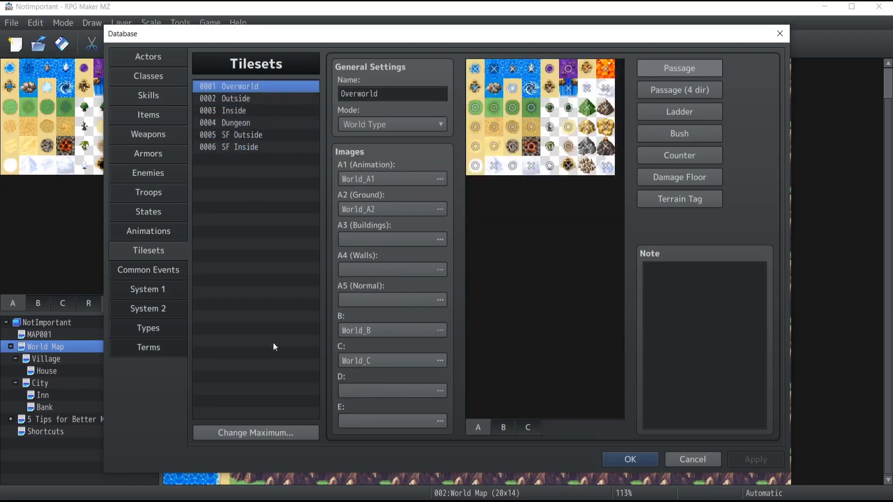
{"action": "key", "text": "Down"}
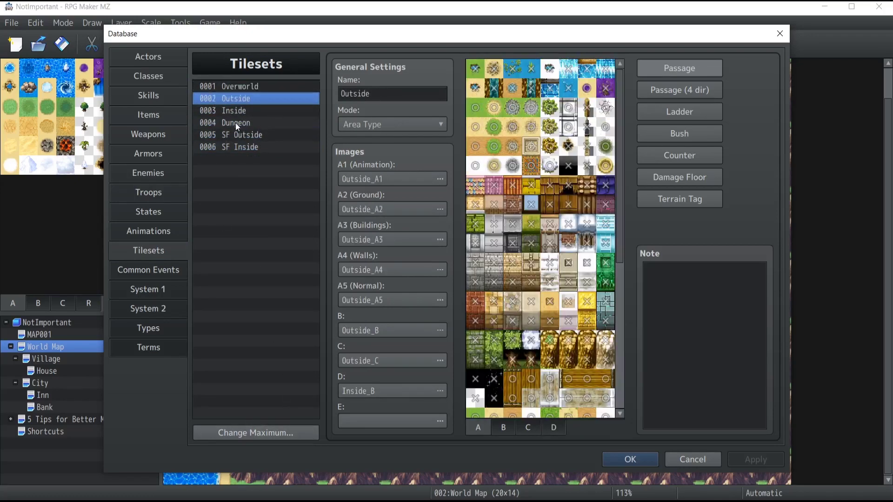
{"action": "key", "text": "Down"}
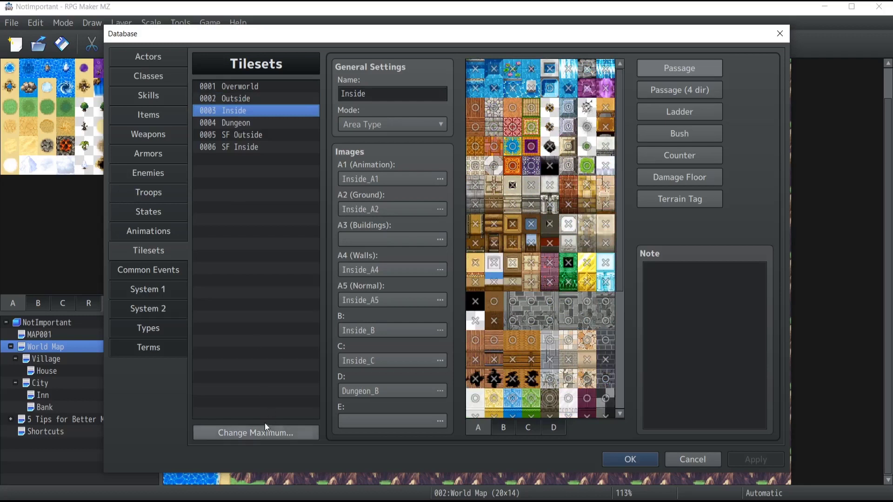
- Raise the maximum number of tilesets to 7 and name the new tileset "Celianna Tilesets"
{"action": "left_click", "coordinate": [245, 433]}
{"action": "type", "text": "7"}
{"action": "left_click", "coordinate": [222, 451]}
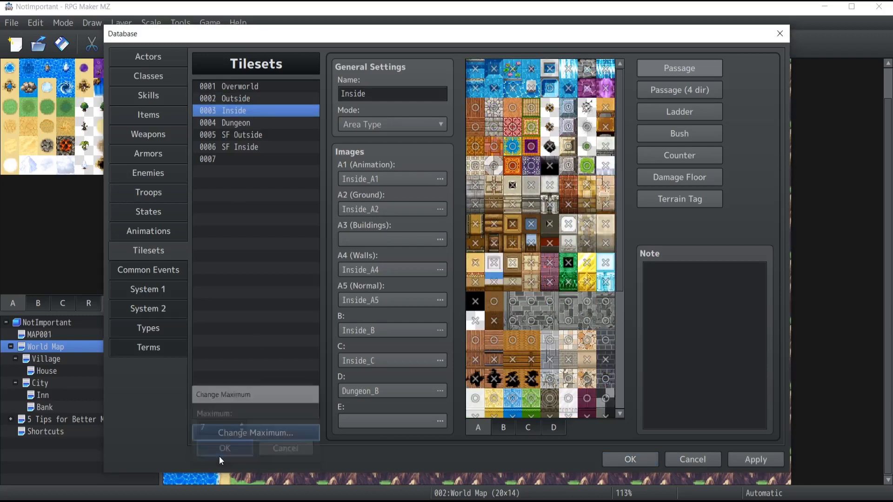
{"action": "left_click", "coordinate": [234, 160]}
{"action": "left_click", "coordinate": [367, 95]}
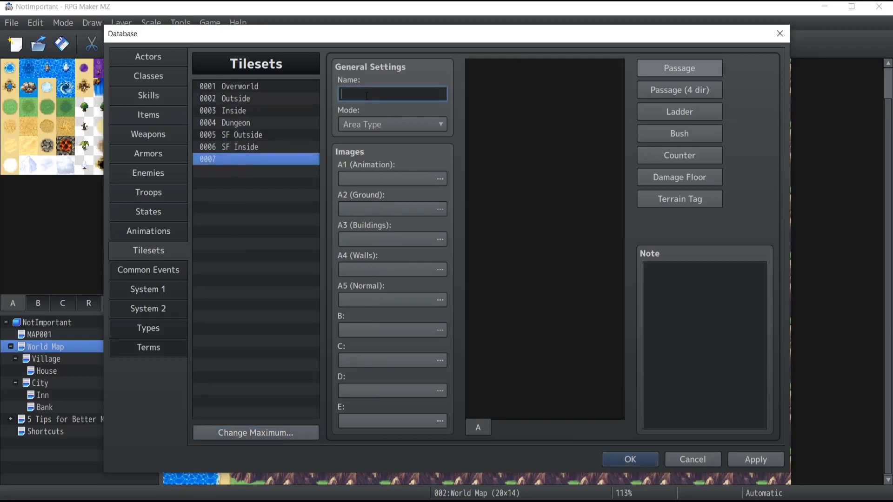
{"action": "type", "text": "Celianna Tilesets"}
- Assign Celianna Tile A1 to the A1 (Animation) image and Celianna Tile A2 to the A2 (Ground) image
{"action": "double_click", "coordinate": [434, 180]}
{"action": "left_click", "coordinate": [283, 144]}
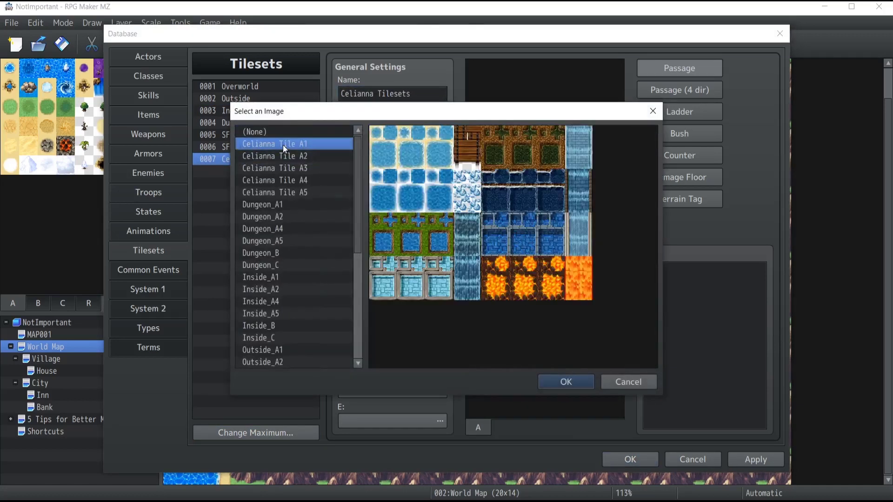
{"action": "left_click", "coordinate": [562, 384]}
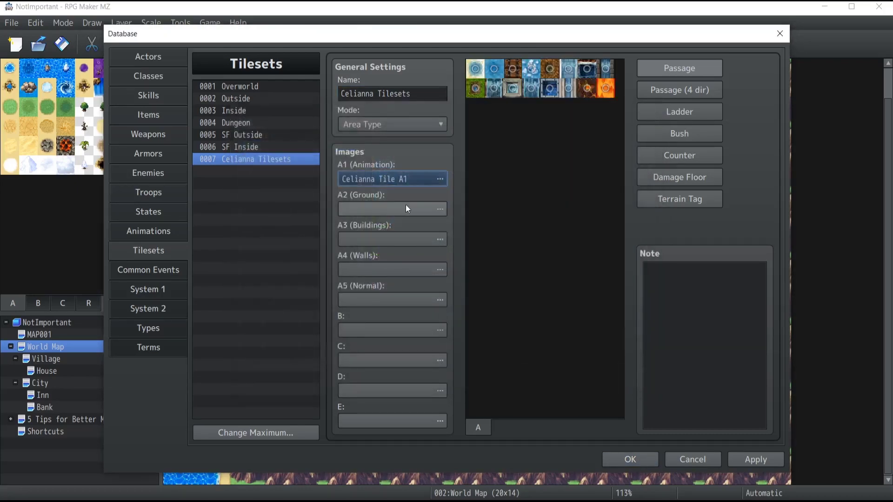
{"action": "double_click", "coordinate": [442, 208]}
{"action": "left_click", "coordinate": [274, 154]}
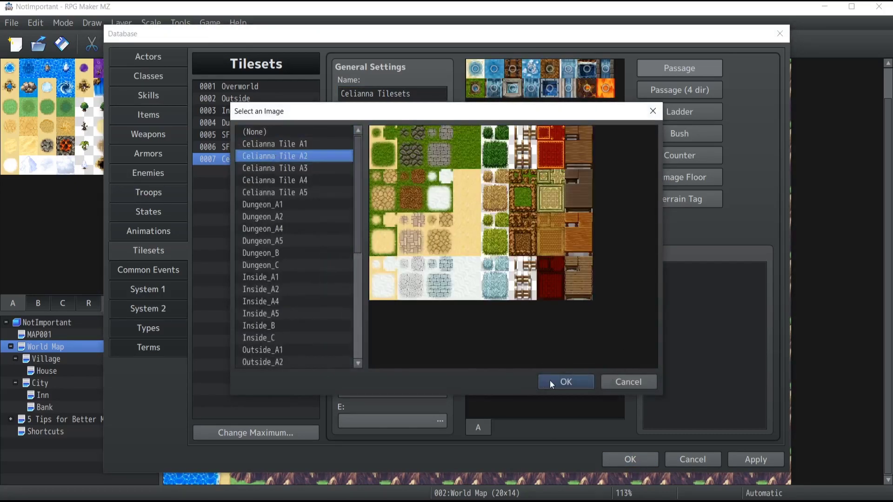
{"action": "left_click", "coordinate": [558, 380]}
- Assign Celianna Tile A3 to A3 (Buildings) and Celianna Tile A4 to A4 (Walls), and save the database changes
{"action": "double_click", "coordinate": [433, 237]}
{"action": "left_click", "coordinate": [279, 168]}
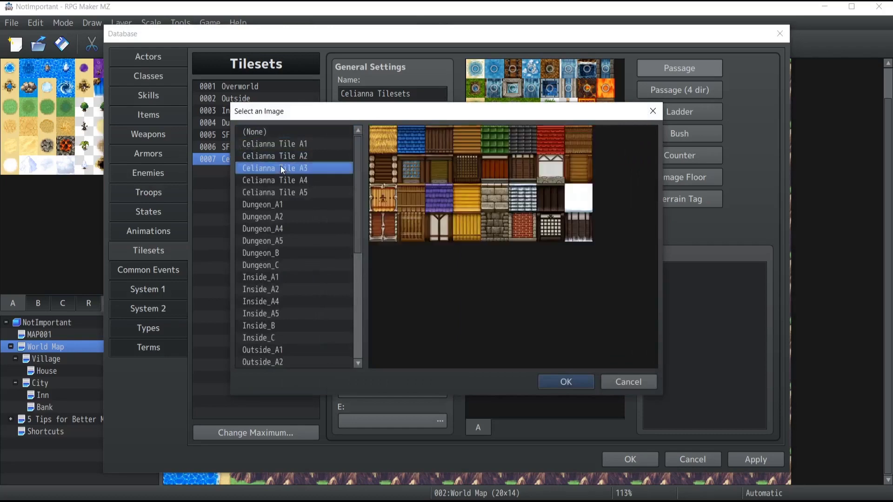
{"action": "left_click", "coordinate": [543, 381]}
{"action": "double_click", "coordinate": [432, 269]}
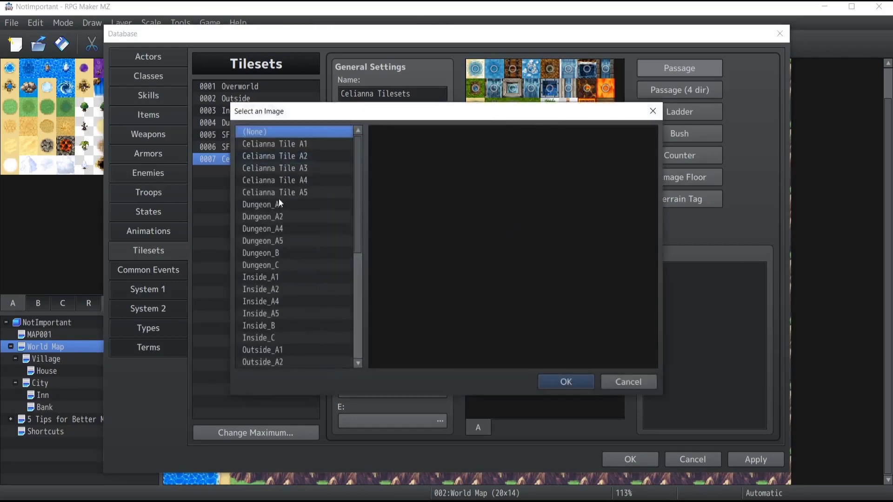
{"action": "left_click", "coordinate": [288, 181]}
{"action": "left_click", "coordinate": [566, 381]}
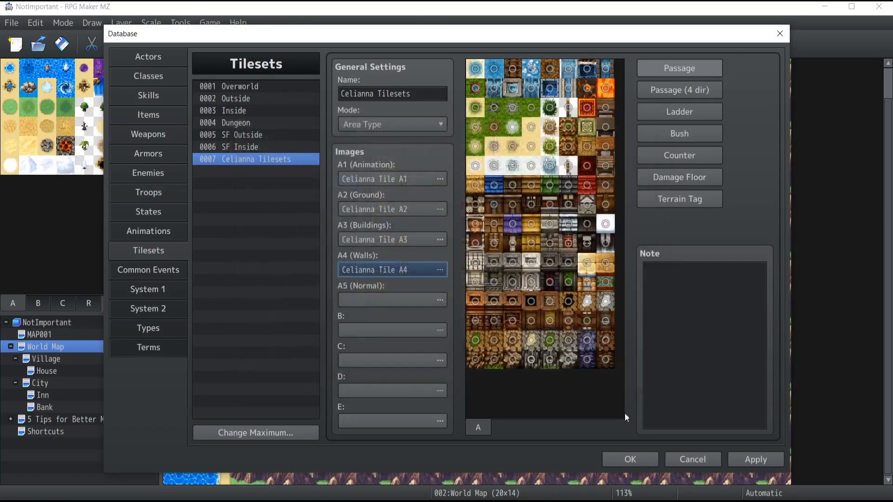
{"action": "left_click", "coordinate": [755, 459]}
{"action": "left_click", "coordinate": [641, 452]}
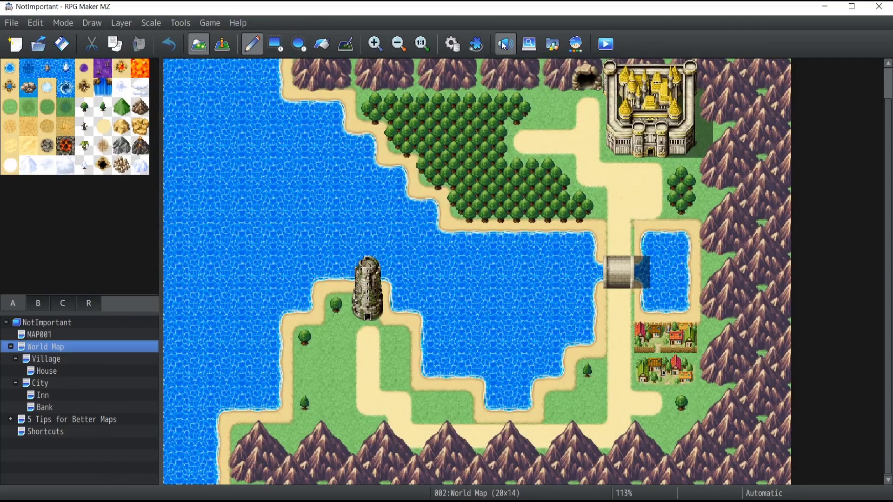
- Open the Resource Manager and list the files in the img/tilesets folder
{"action": "left_click", "coordinate": [553, 45]}
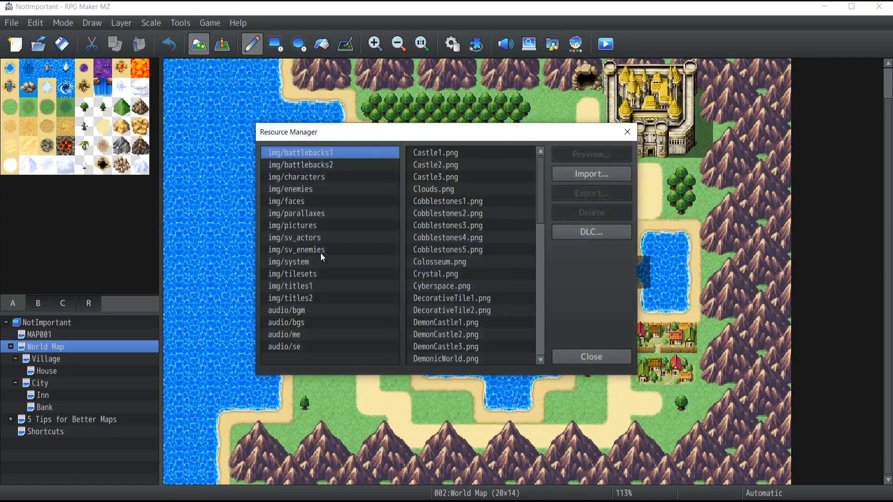
{"action": "left_click", "coordinate": [602, 176]}
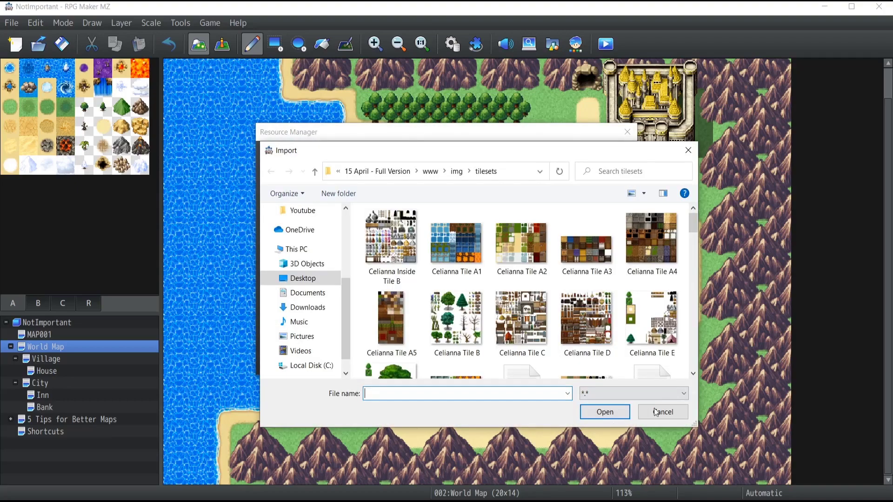
{"action": "left_click", "coordinate": [658, 411]}
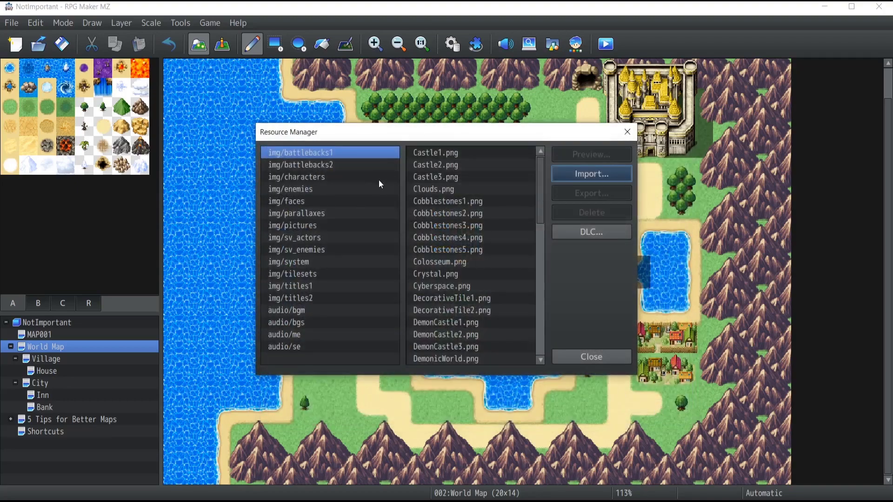
{"action": "left_click", "coordinate": [296, 277]}
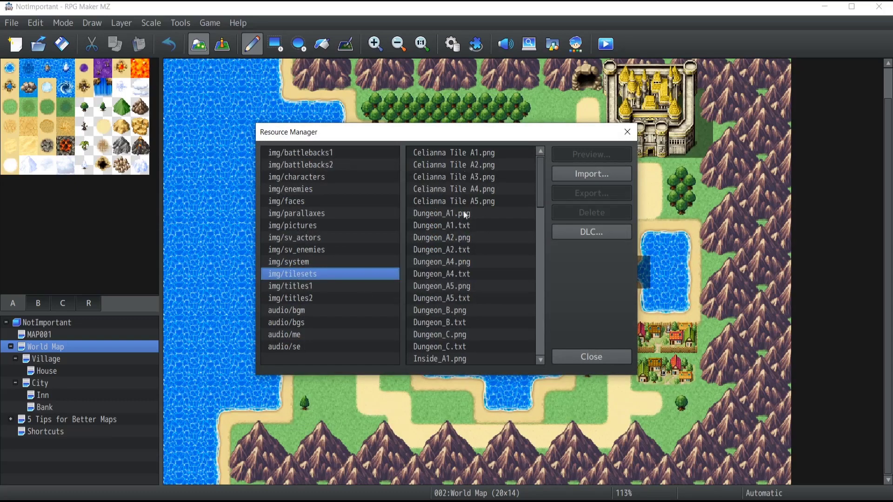
- Try to export Dungeon_B.png from img/tilesets to the Desktop under the file name GiveItAName
{"action": "scroll", "coordinate": [448, 270], "scroll_direction": "down", "scroll_amount": 20}
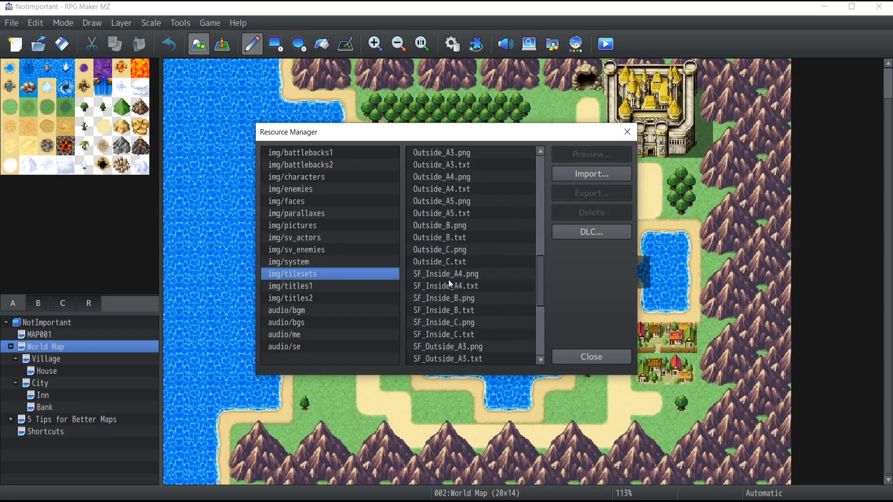
{"action": "scroll", "coordinate": [457, 261], "scroll_direction": "up", "scroll_amount": 15}
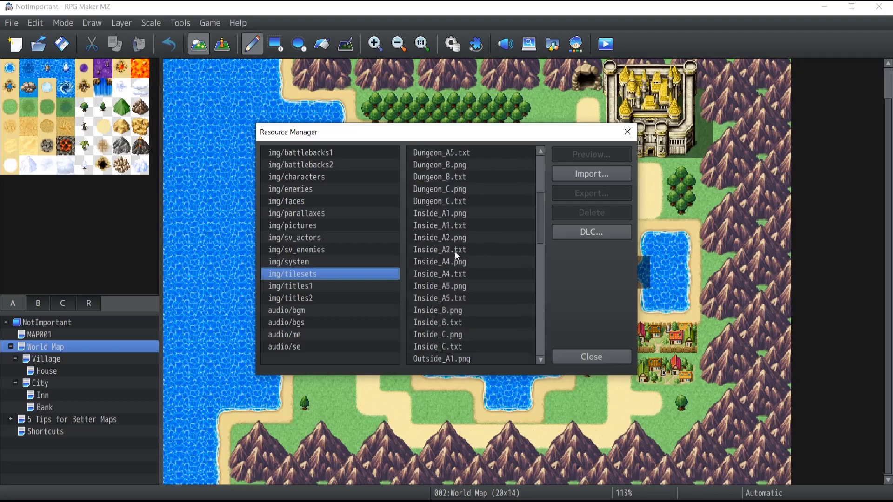
{"action": "scroll", "coordinate": [424, 232], "scroll_direction": "up", "scroll_amount": 2}
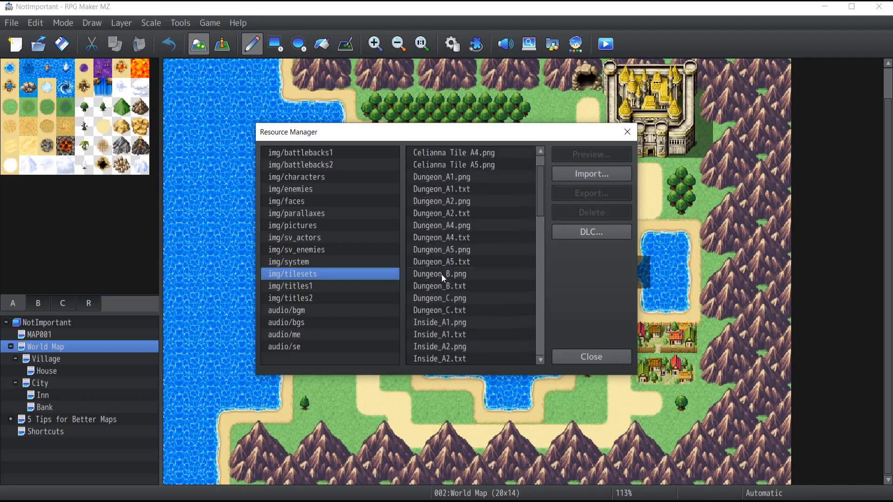
{"action": "left_click", "coordinate": [441, 274]}
{"action": "left_click", "coordinate": [599, 194]}
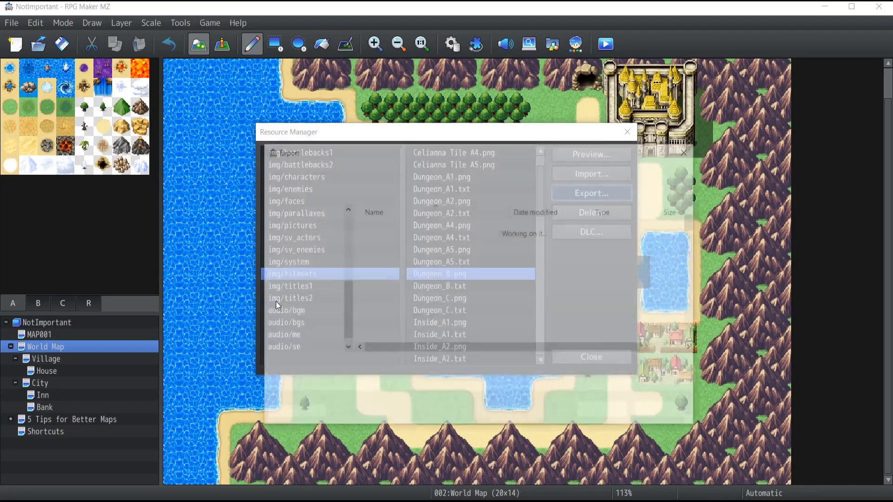
{"action": "left_click", "coordinate": [302, 245]}
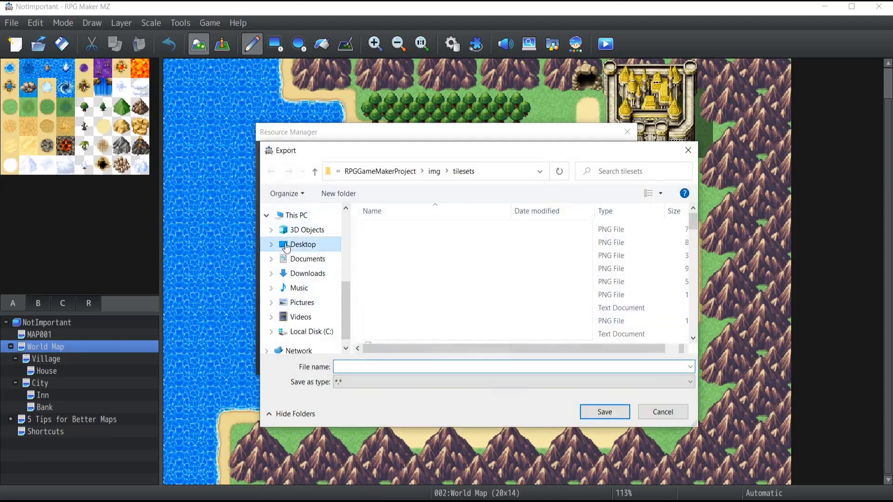
{"action": "left_click", "coordinate": [357, 367]}
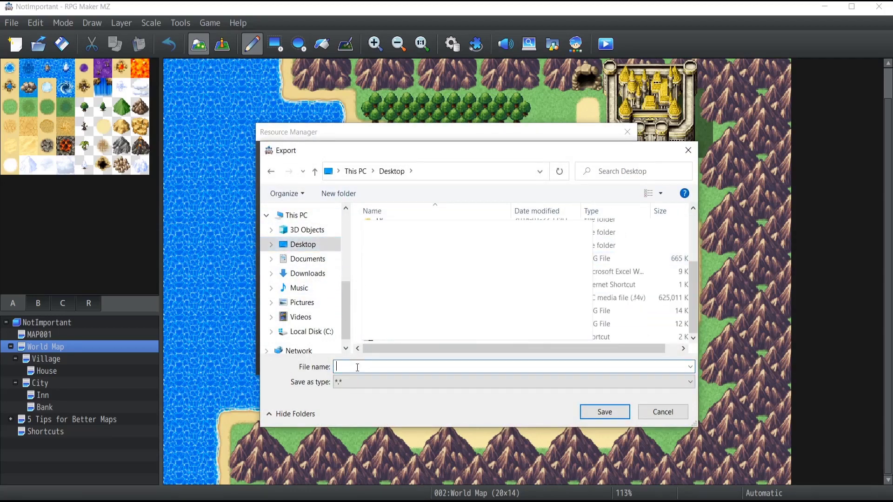
{"action": "type", "text": "GiveItAName"}
{"action": "key", "text": "Return"}
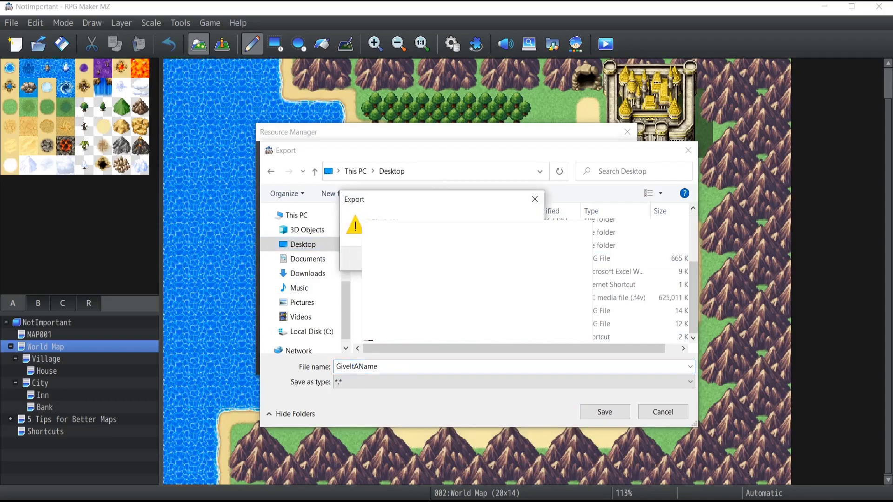
{"action": "key", "text": "Return"}
- Add the .png extension to the export file name GiveItAName and save it to the Desktop
{"action": "left_click", "coordinate": [401, 382]}
{"action": "left_click", "coordinate": [401, 381]}
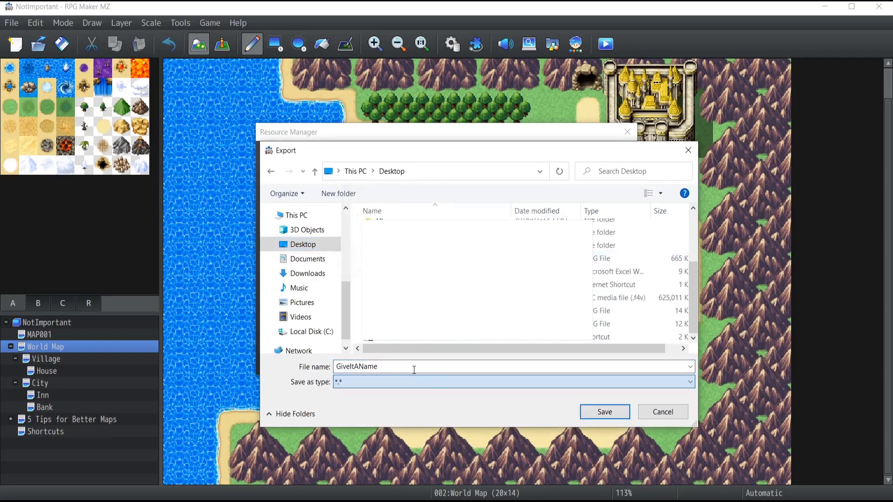
{"action": "double_click", "coordinate": [424, 363]}
{"action": "left_click", "coordinate": [424, 363]}
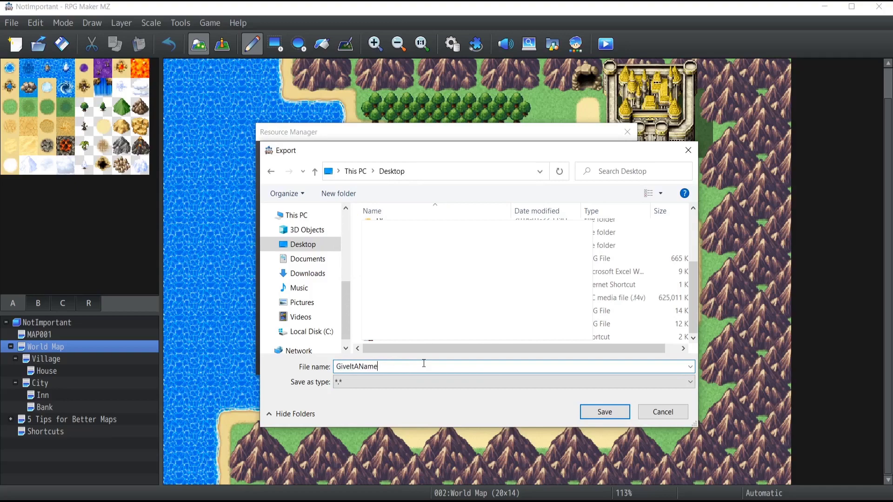
{"action": "type", "text": ".ogg"}
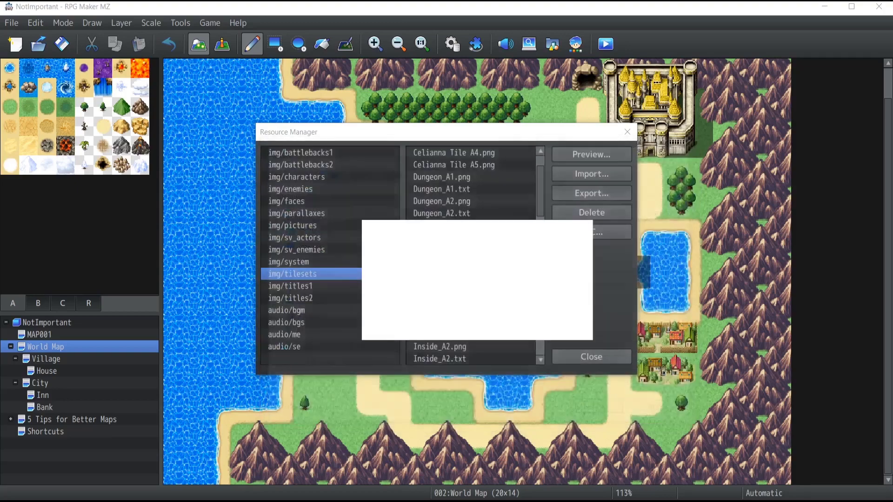
{"action": "key", "text": "Return"}
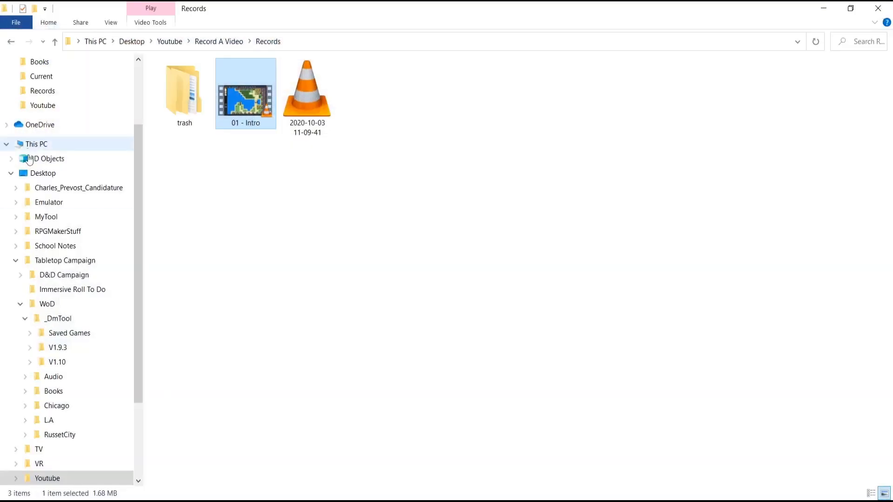
- Switch to File Explorer, view the exported GiveItAName image on the Desktop, and close the image viewer
{"action": "left_click", "coordinate": [42, 173]}
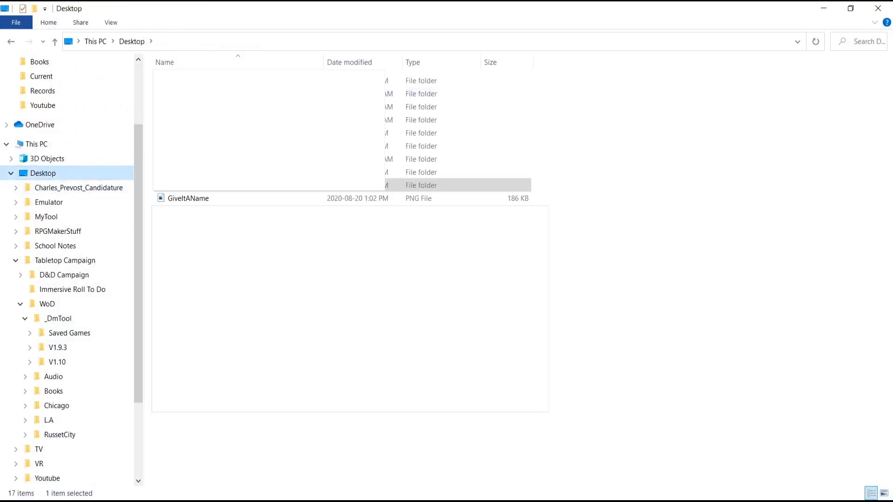
{"action": "left_click", "coordinate": [249, 200]}
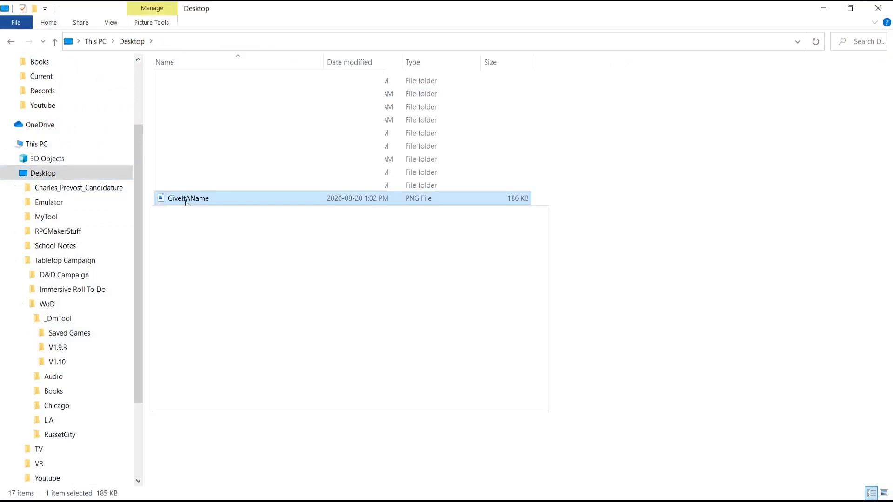
{"action": "key", "text": "Return"}
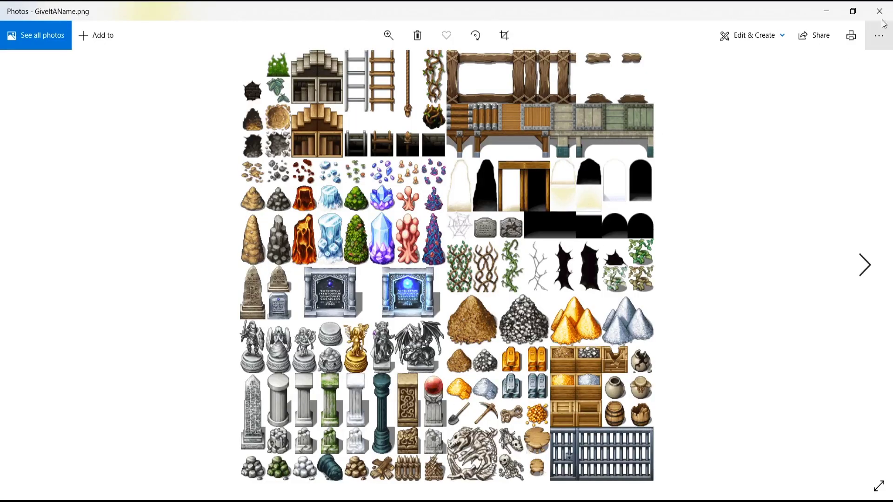
{"action": "left_click", "coordinate": [881, 12]}
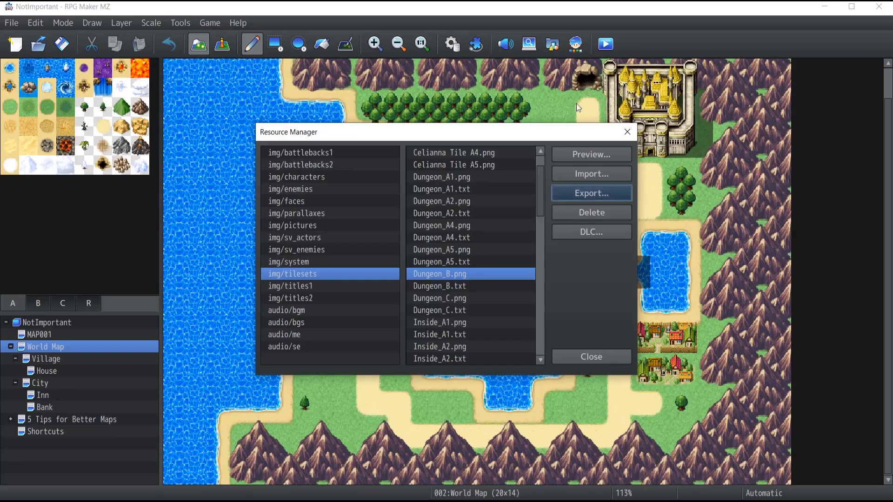
- Open the DLC import and examine the character images in the BasicResources/pictures folder
{"action": "left_click", "coordinate": [589, 233]}
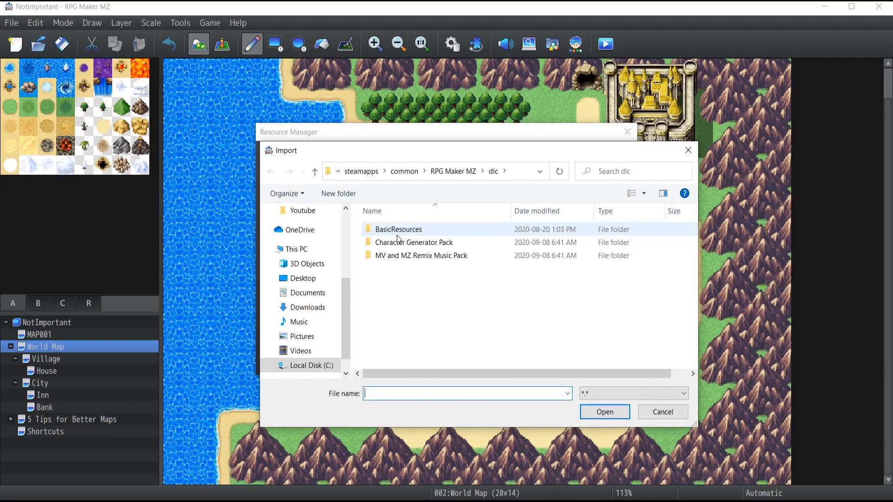
{"action": "double_click", "coordinate": [399, 232]}
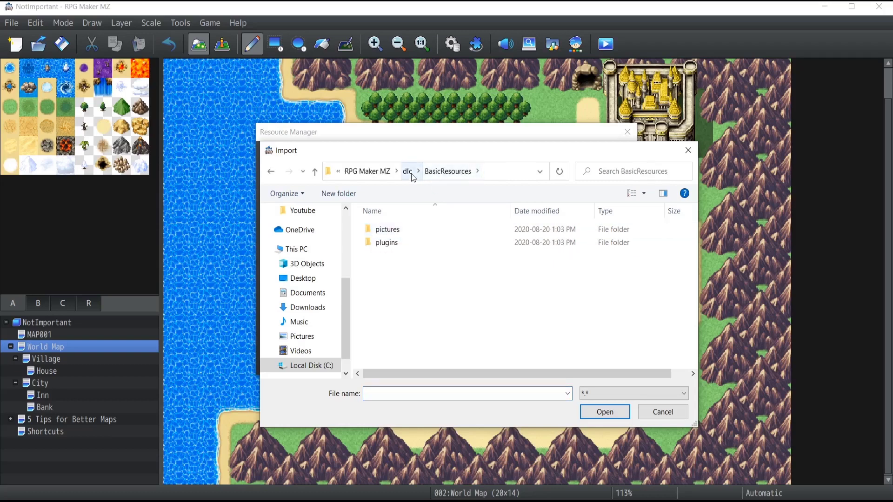
{"action": "double_click", "coordinate": [387, 229]}
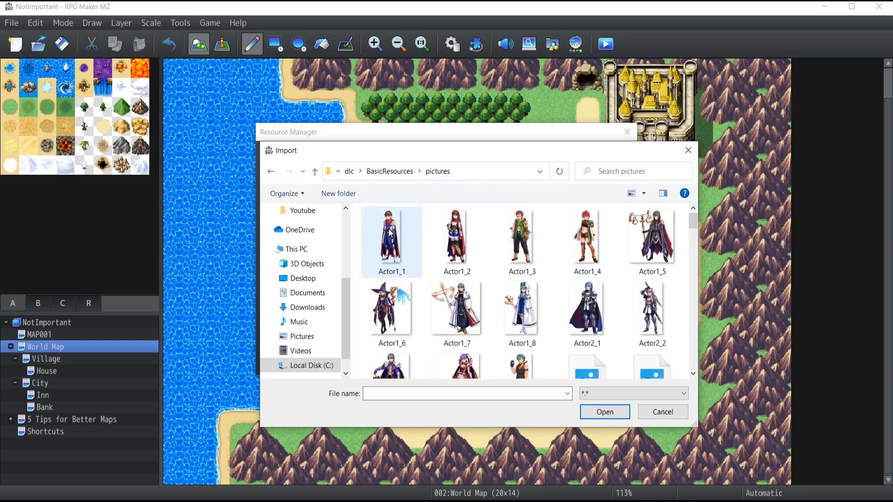
{"action": "scroll", "coordinate": [456, 266], "scroll_direction": "down", "scroll_amount": 15}
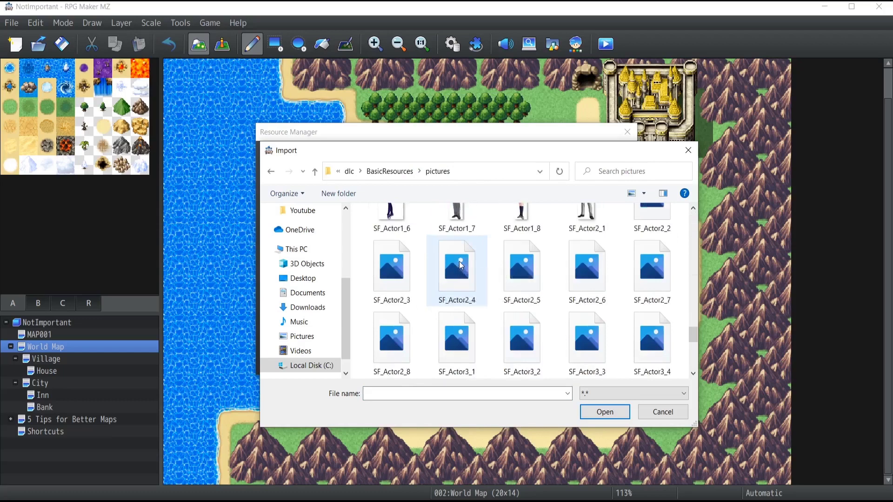
{"action": "scroll", "coordinate": [459, 264], "scroll_direction": "down", "scroll_amount": 5}
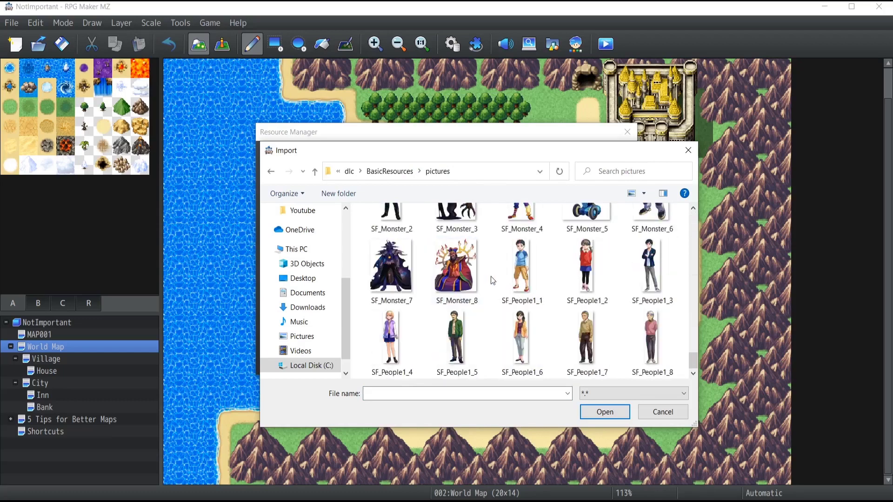
{"action": "scroll", "coordinate": [491, 277], "scroll_direction": "up", "scroll_amount": 20}
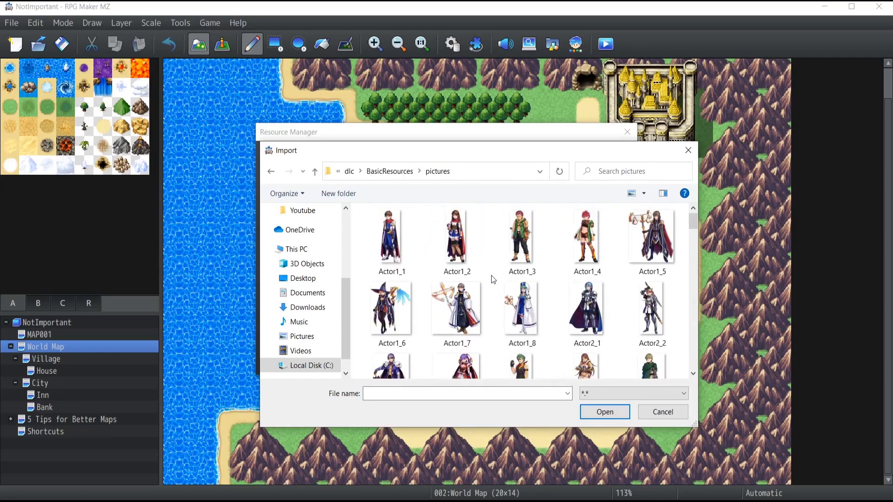
{"action": "scroll", "coordinate": [491, 277], "scroll_direction": "down", "scroll_amount": 14}
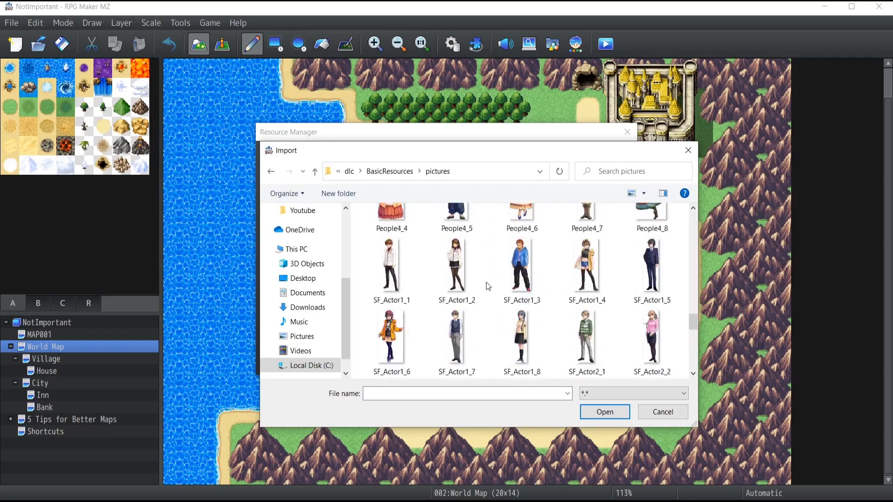
- Check the contents of the Character Generator Pack folder and return to the dlc folder
{"action": "left_click", "coordinate": [389, 171]}
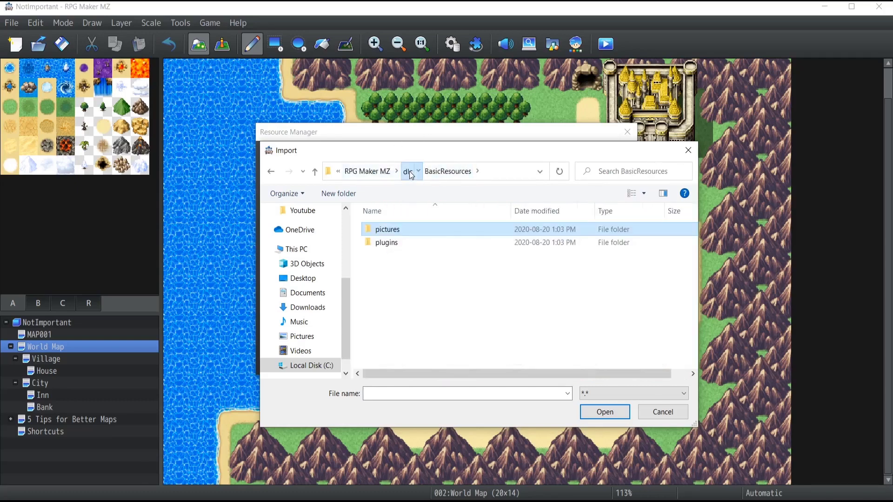
{"action": "left_click", "coordinate": [408, 171]}
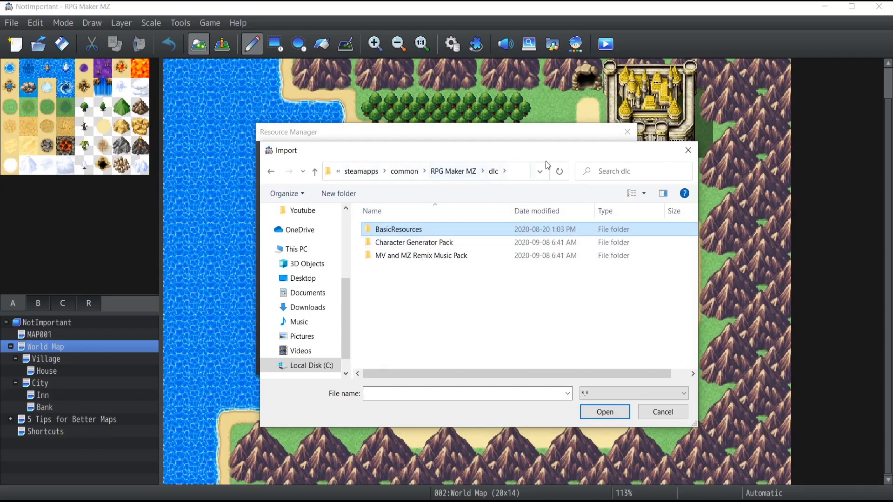
{"action": "double_click", "coordinate": [403, 242]}
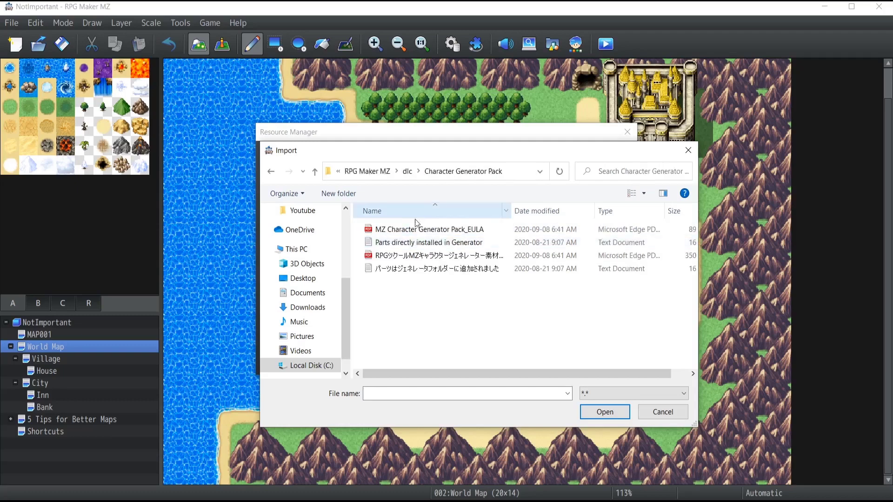
{"action": "left_click", "coordinate": [408, 172]}
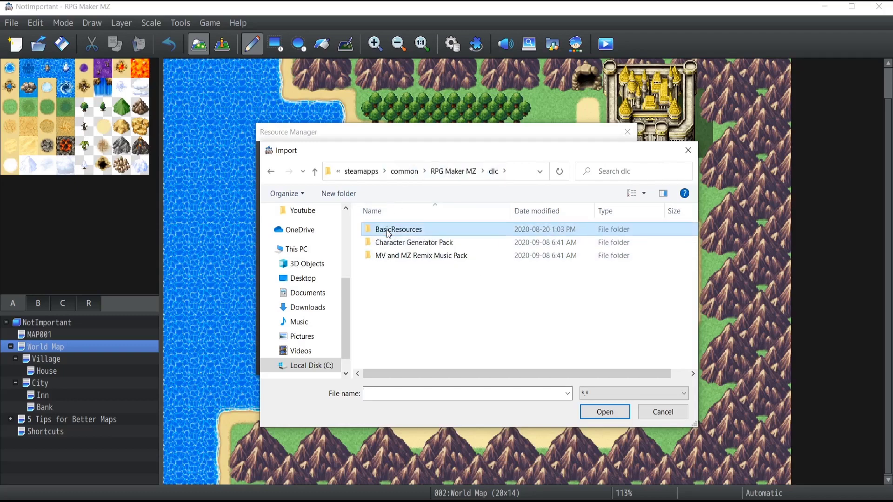
- Review the BasicResources pictures again and cancel the DLC import
{"action": "double_click", "coordinate": [386, 229]}
{"action": "double_click", "coordinate": [386, 229]}
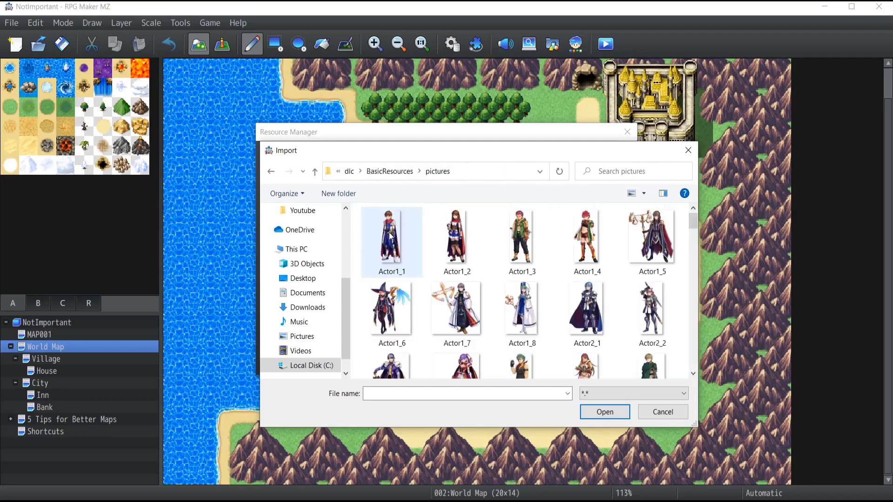
{"action": "scroll", "coordinate": [524, 268], "scroll_direction": "down", "scroll_amount": 3}
{"action": "scroll", "coordinate": [523, 268], "scroll_direction": "down", "scroll_amount": 15}
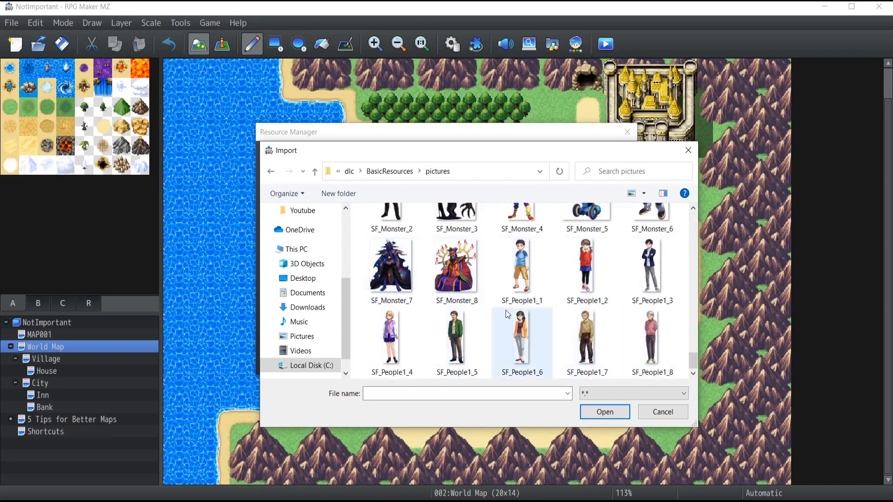
{"action": "scroll", "coordinate": [505, 310], "scroll_direction": "up", "scroll_amount": 3}
{"action": "left_click", "coordinate": [673, 411]}
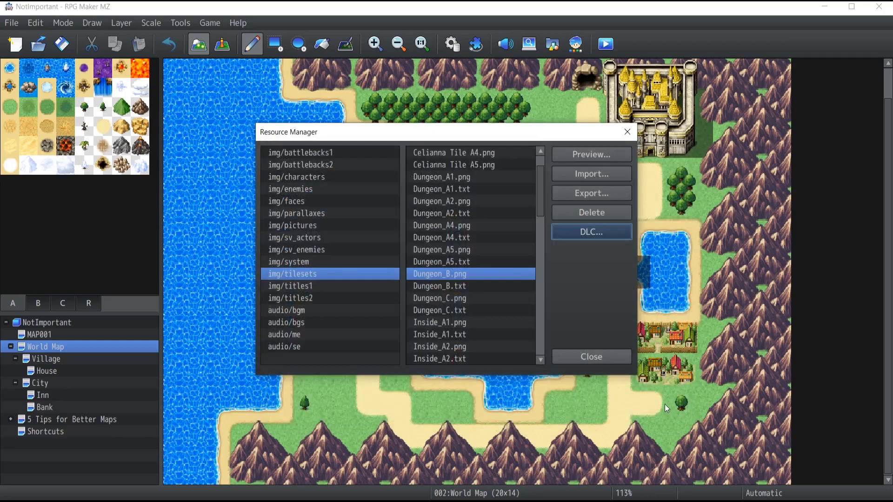